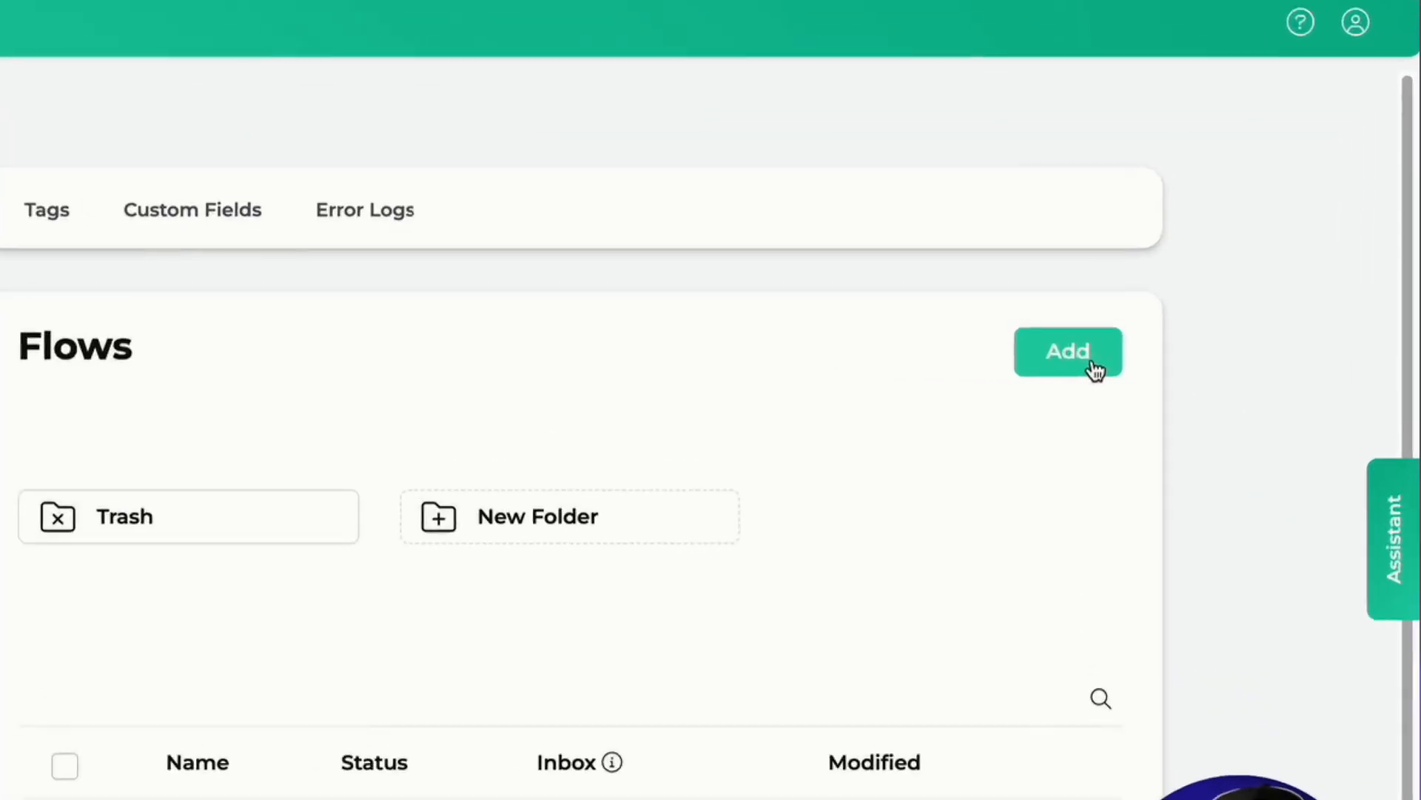
Create a new flow named "Welcome Message"
{"action": "left_click", "coordinate": [1073, 353]}
{"action": "left_click", "coordinate": [659, 253]}
{"action": "type", "text": "W"}
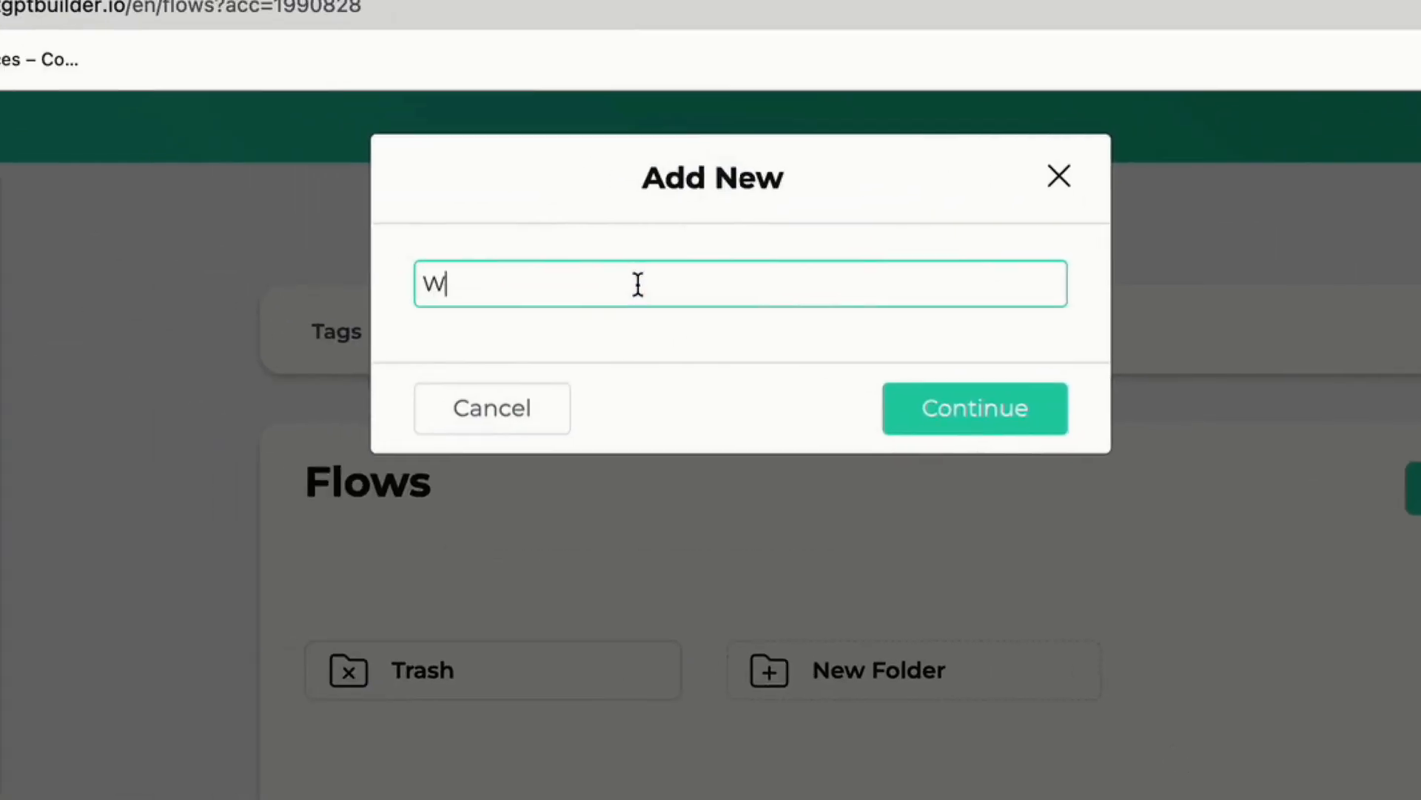
{"action": "type", "text": "elcome Message"}
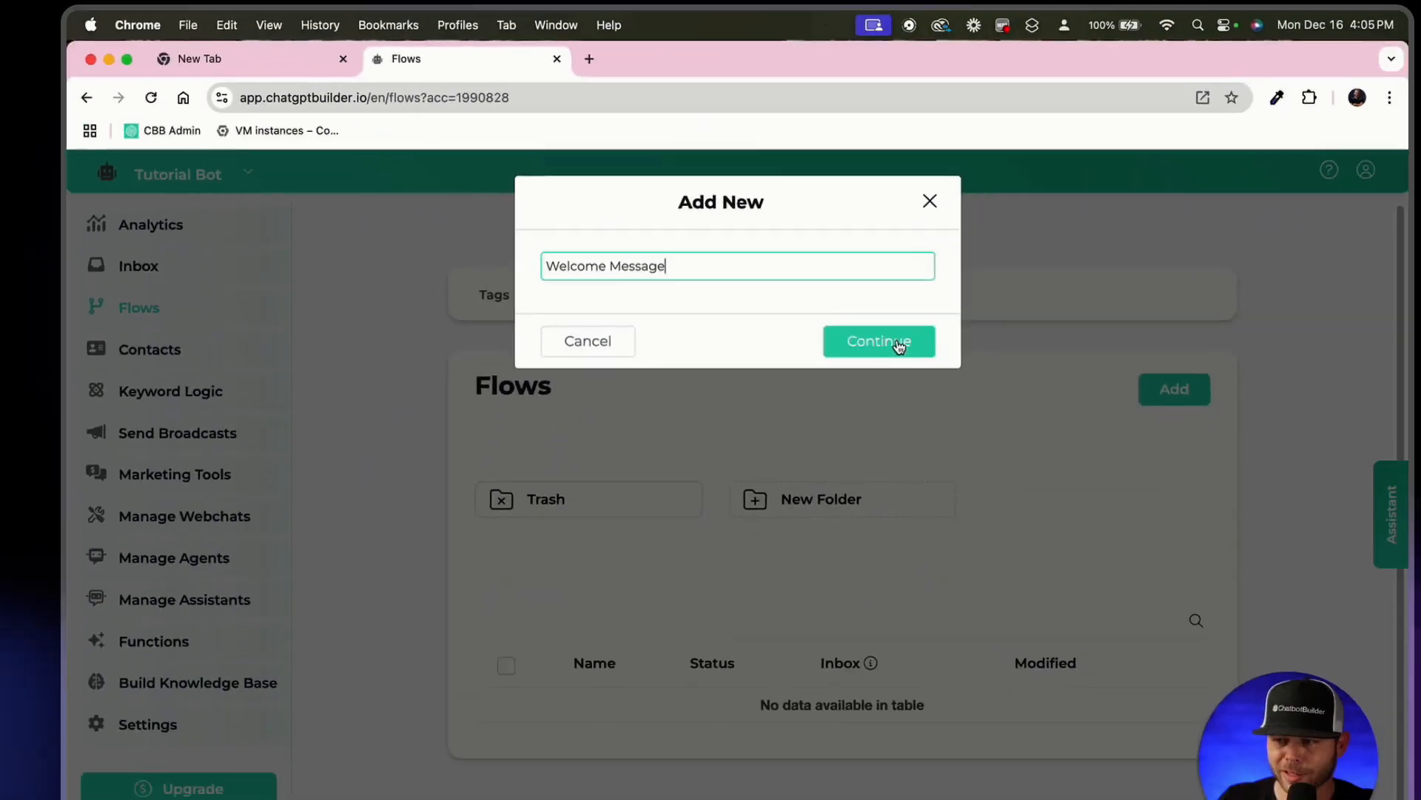
{"action": "left_click", "coordinate": [1078, 444]}
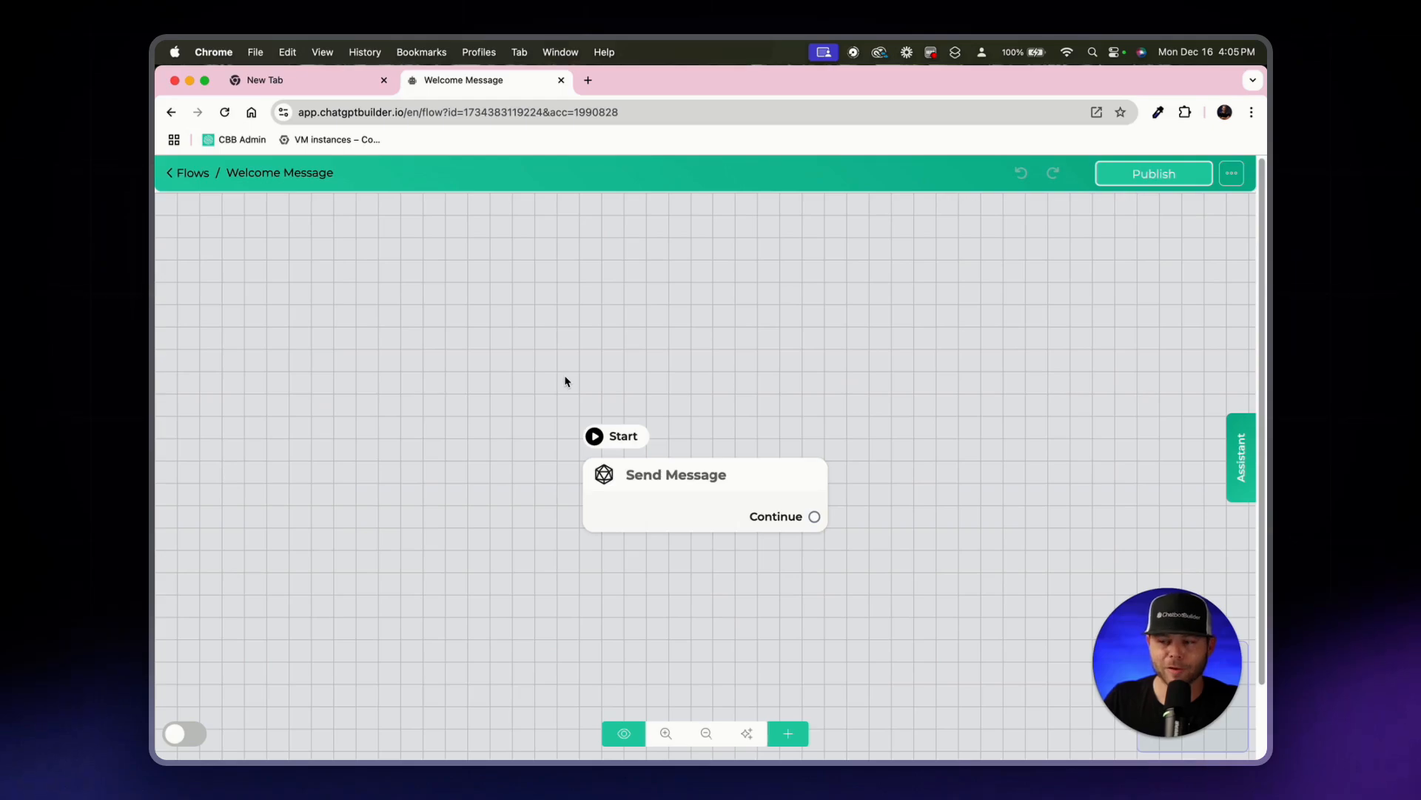
Add a text block to the Send Message step reading "Hey, how are you today? Thank you for checking out my chatbot. How can I help you?"
{"action": "mouse_move", "coordinate": [646, 485]}
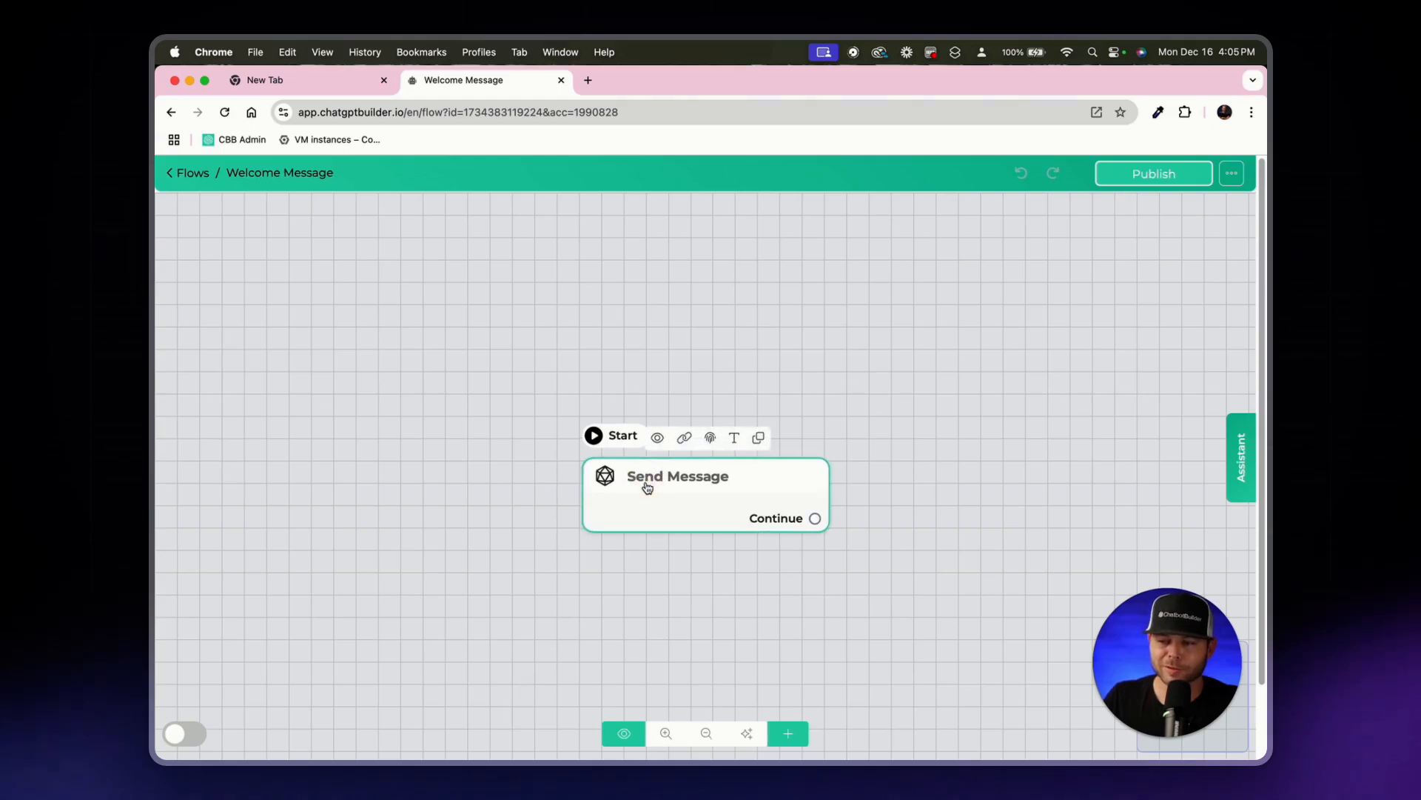
{"action": "left_click", "coordinate": [646, 487]}
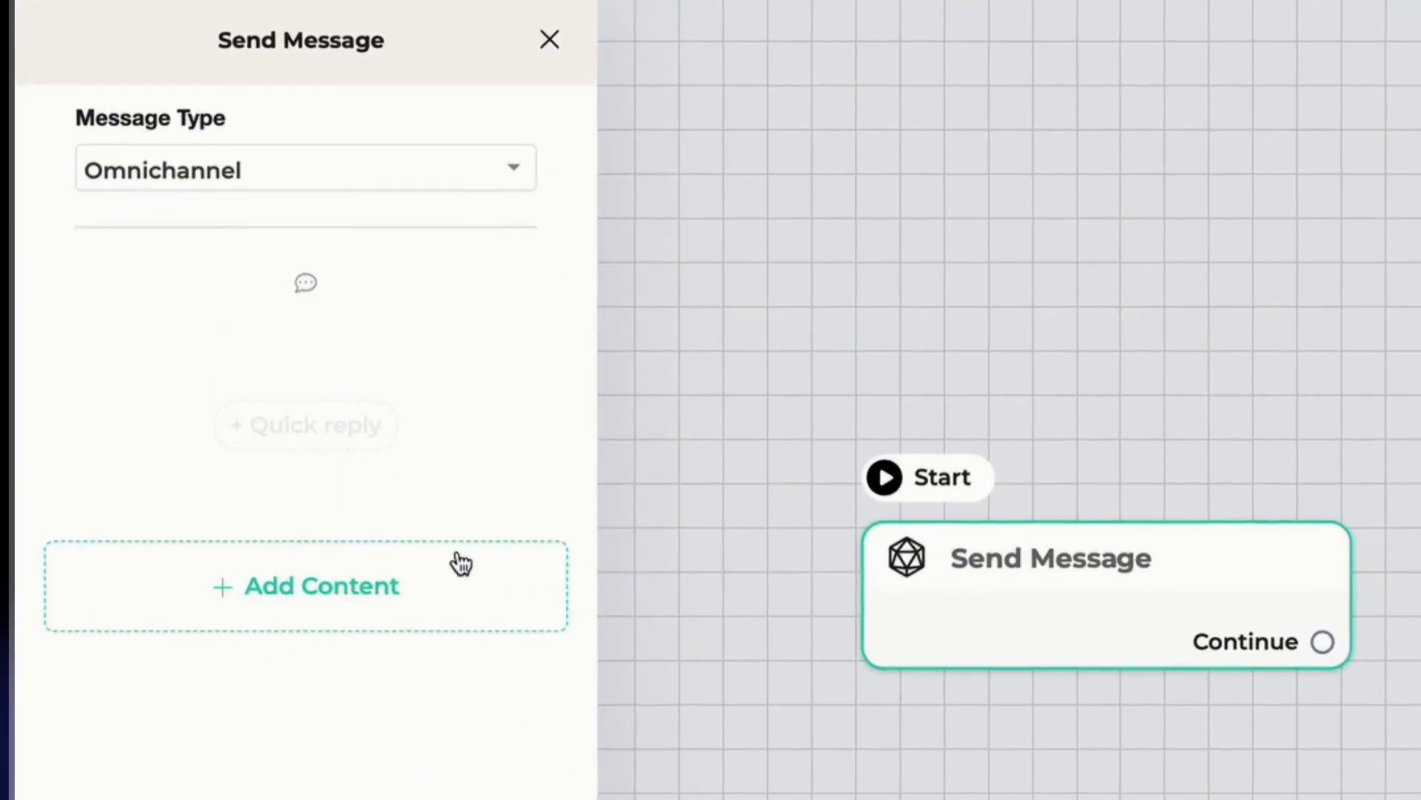
{"action": "left_click", "coordinate": [379, 479]}
{"action": "left_click", "coordinate": [157, 30]}
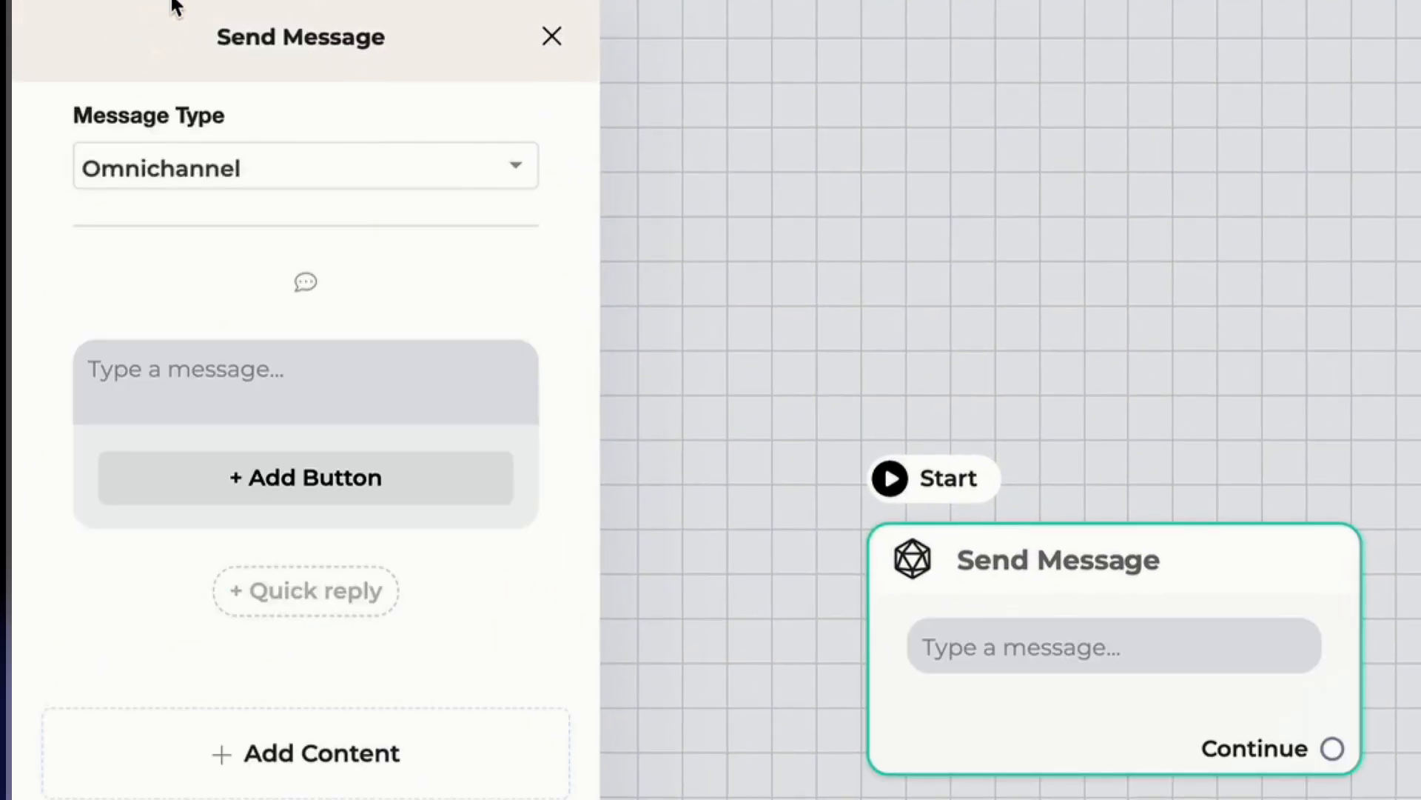
{"action": "left_click", "coordinate": [293, 390]}
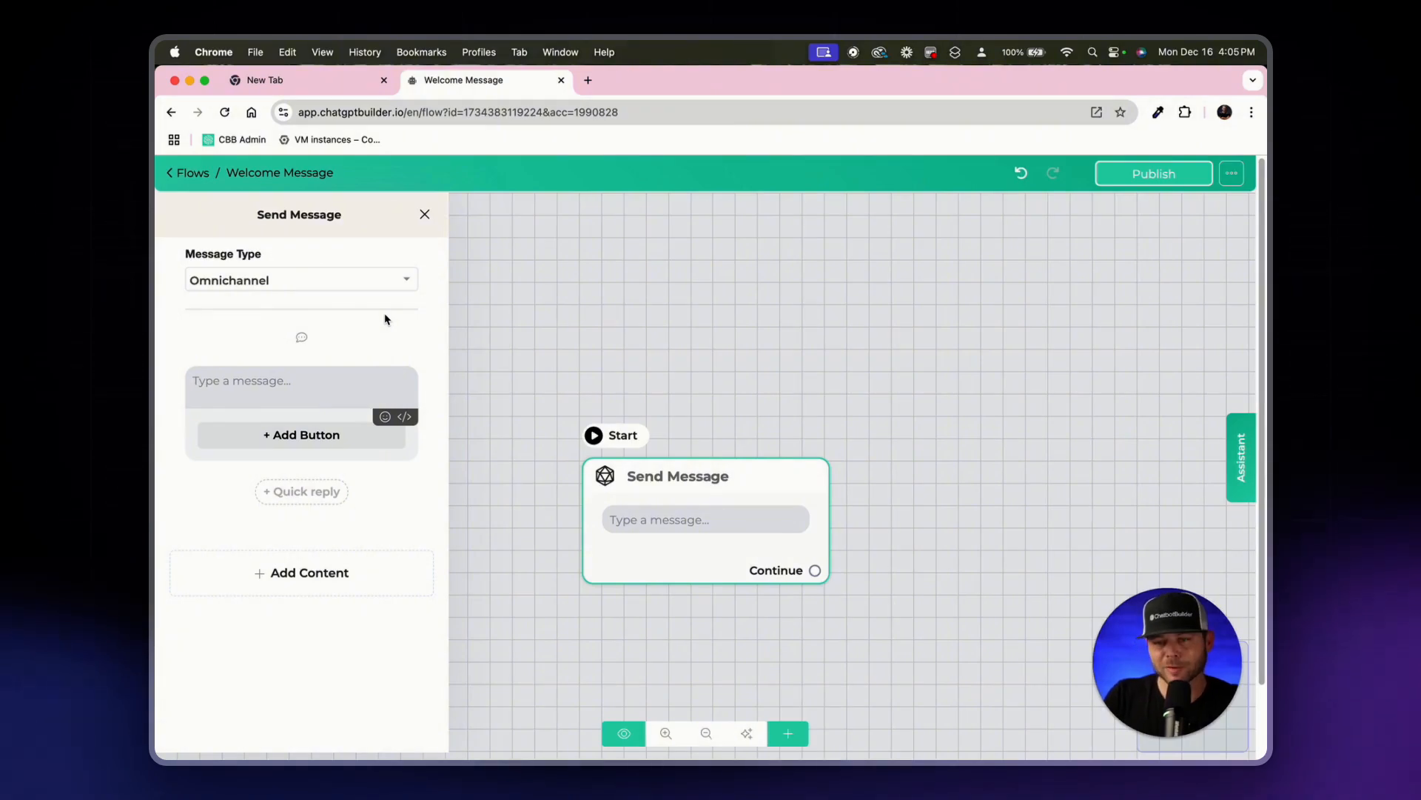
{"action": "left_click", "coordinate": [193, 393]}
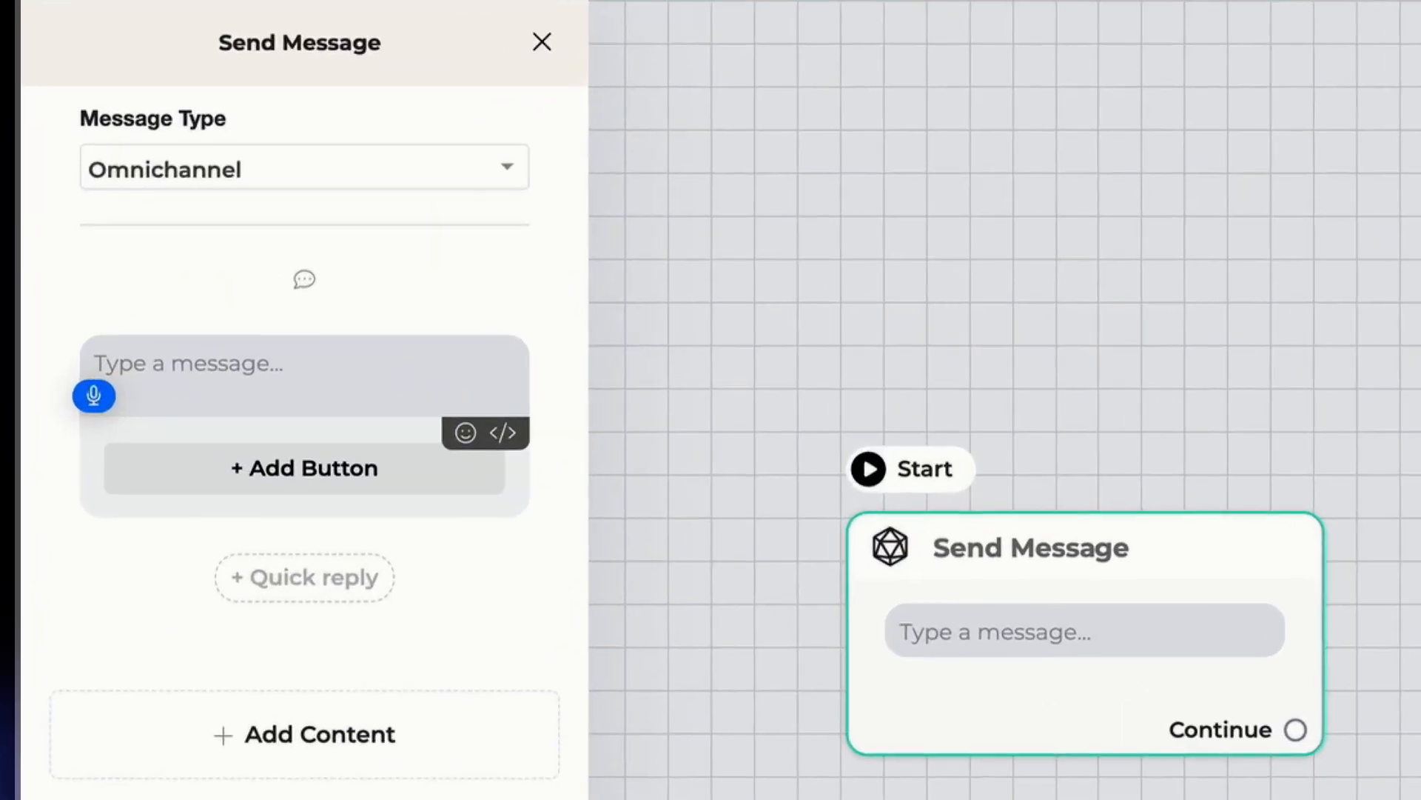
{"action": "type", "text": "Hey, how are you today? Thank you for checking out"}
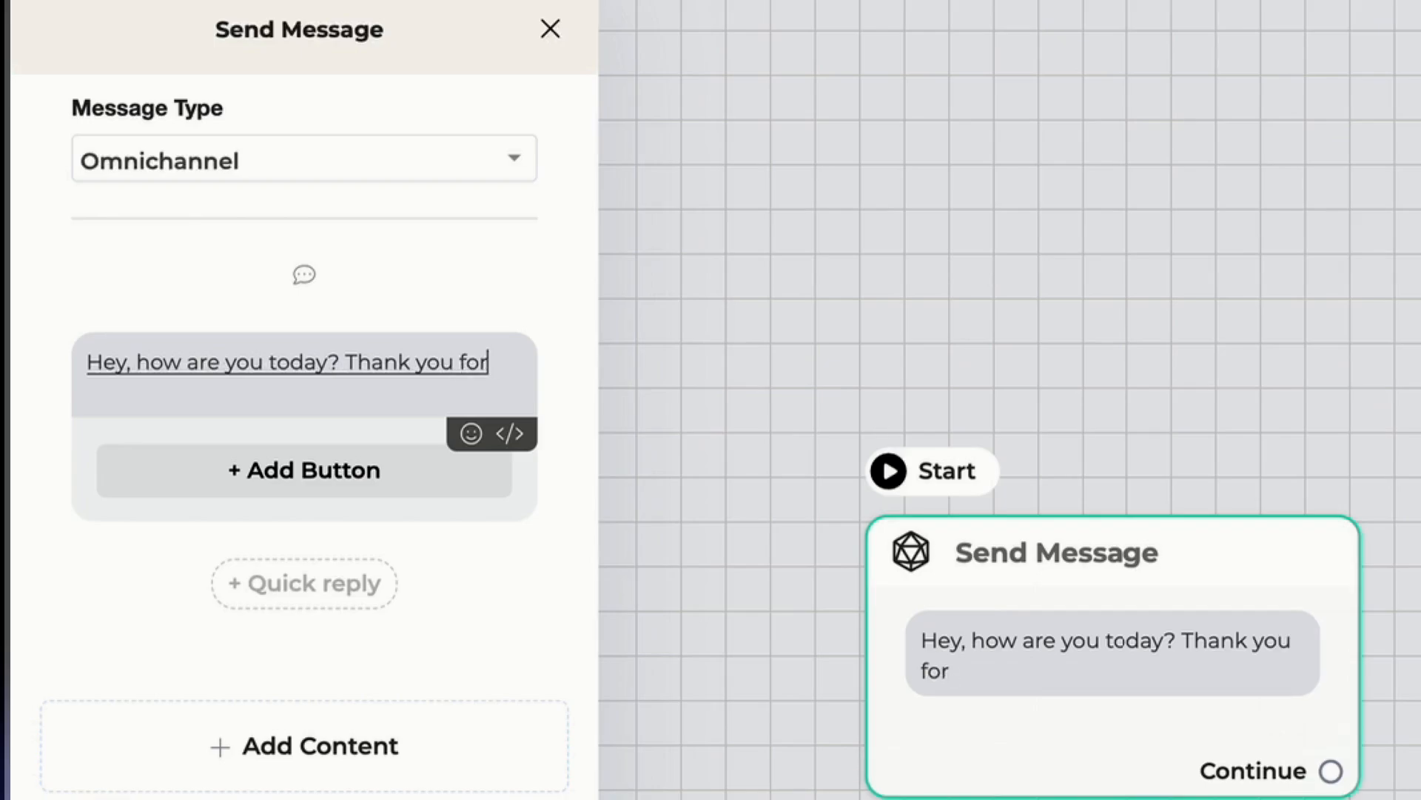
{"action": "type", "text": " my chat button"}
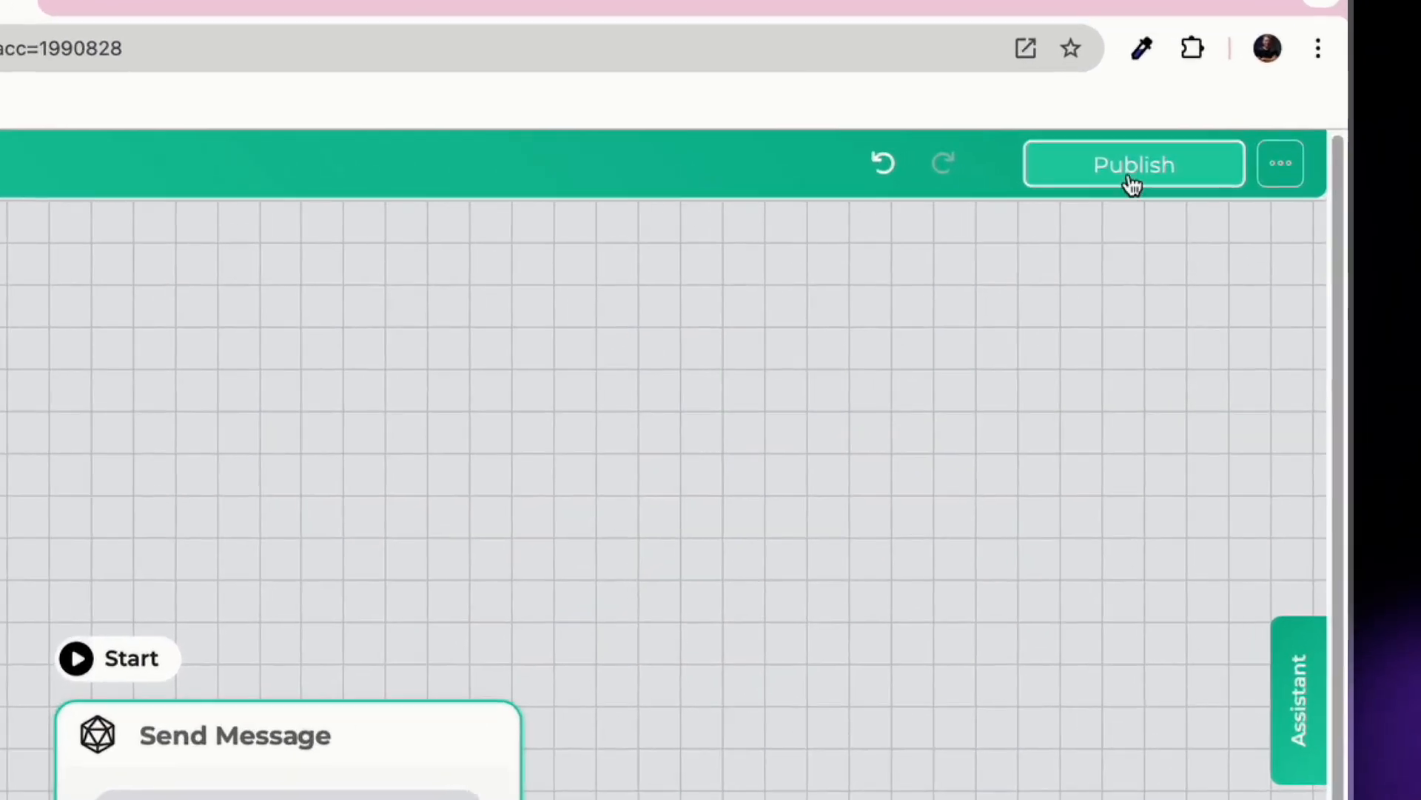
Publish the flow and preview its welcome message in the assistant, including in full-screen view, closing the preview when done
{"action": "left_click", "coordinate": [1132, 182]}
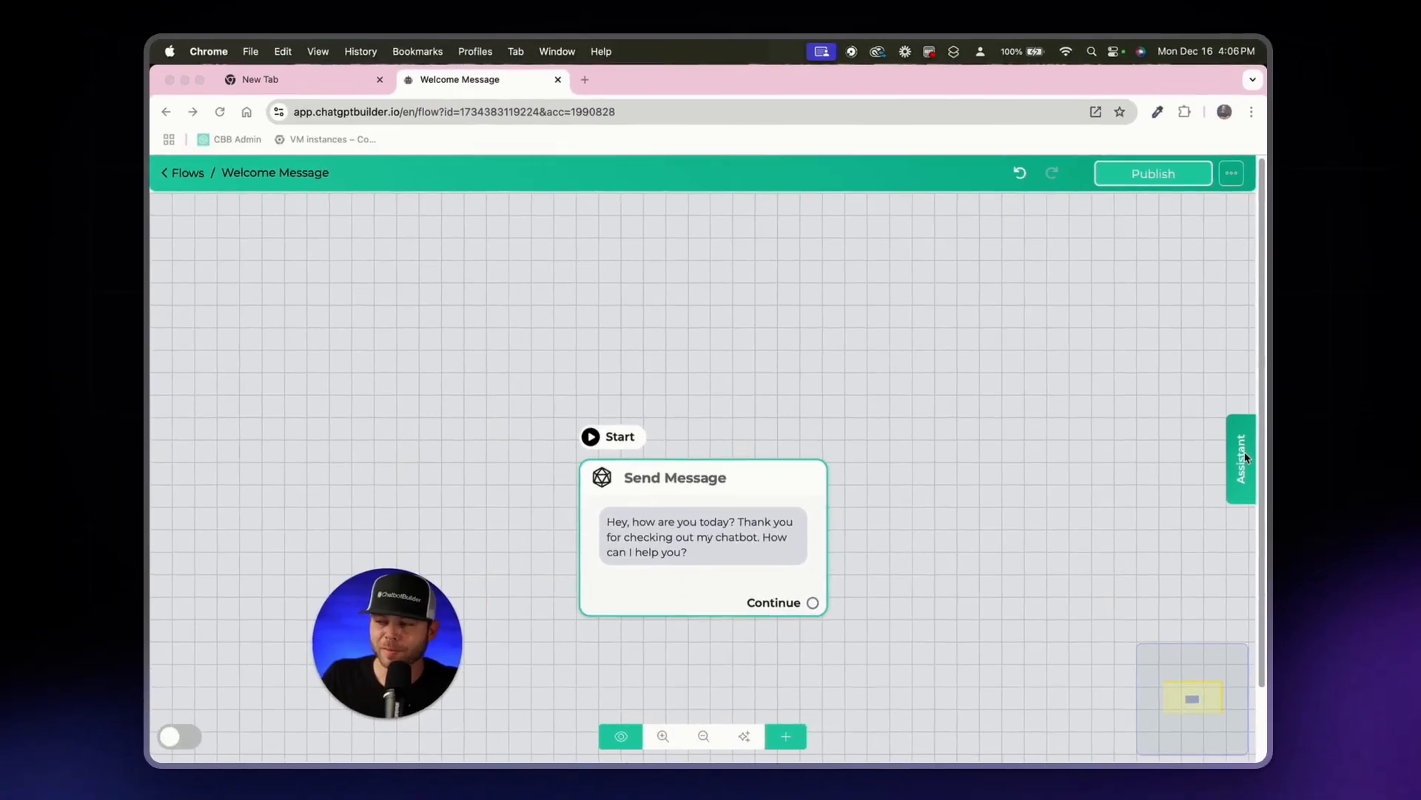
{"action": "left_click", "coordinate": [1245, 455]}
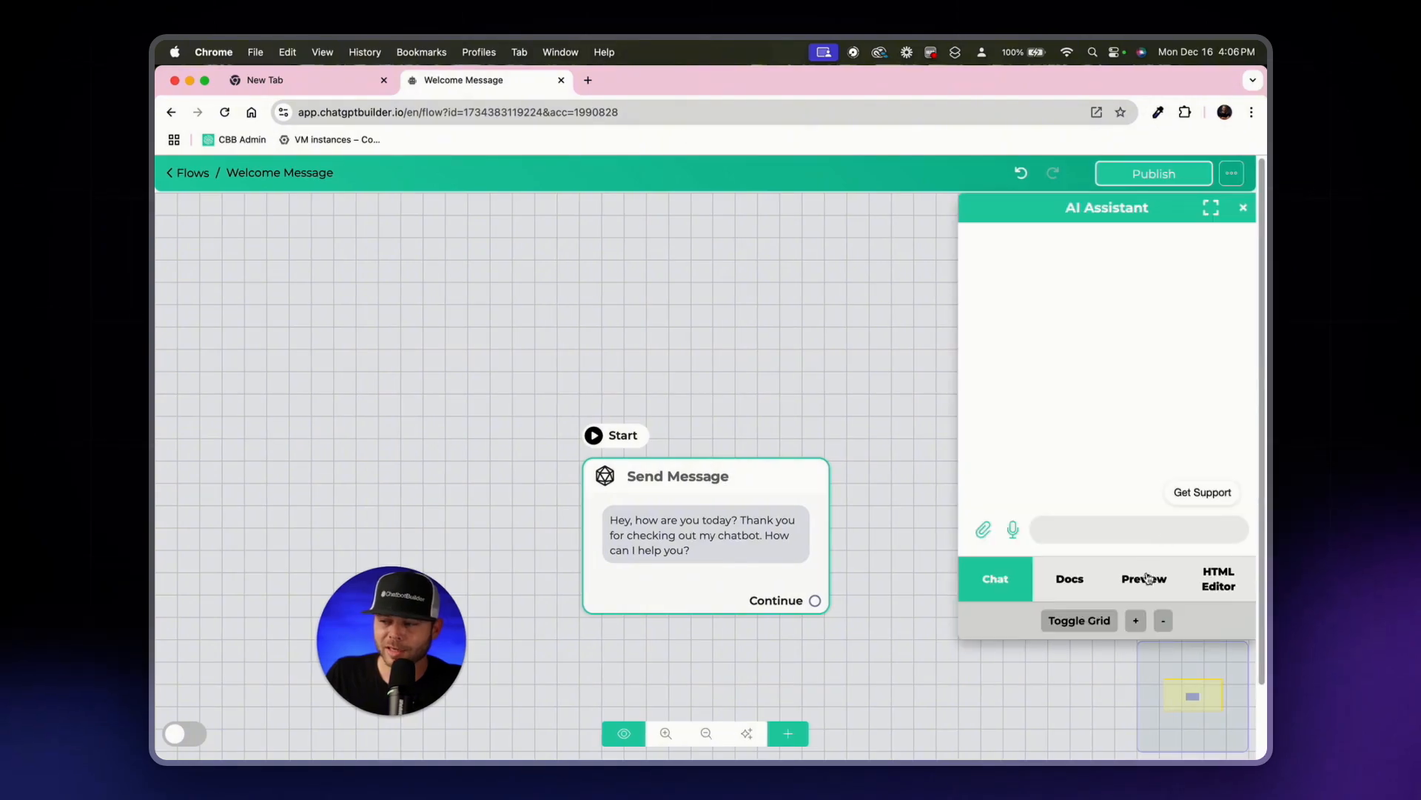
{"action": "left_click", "coordinate": [1143, 581]}
{"action": "left_click", "coordinate": [1211, 209]}
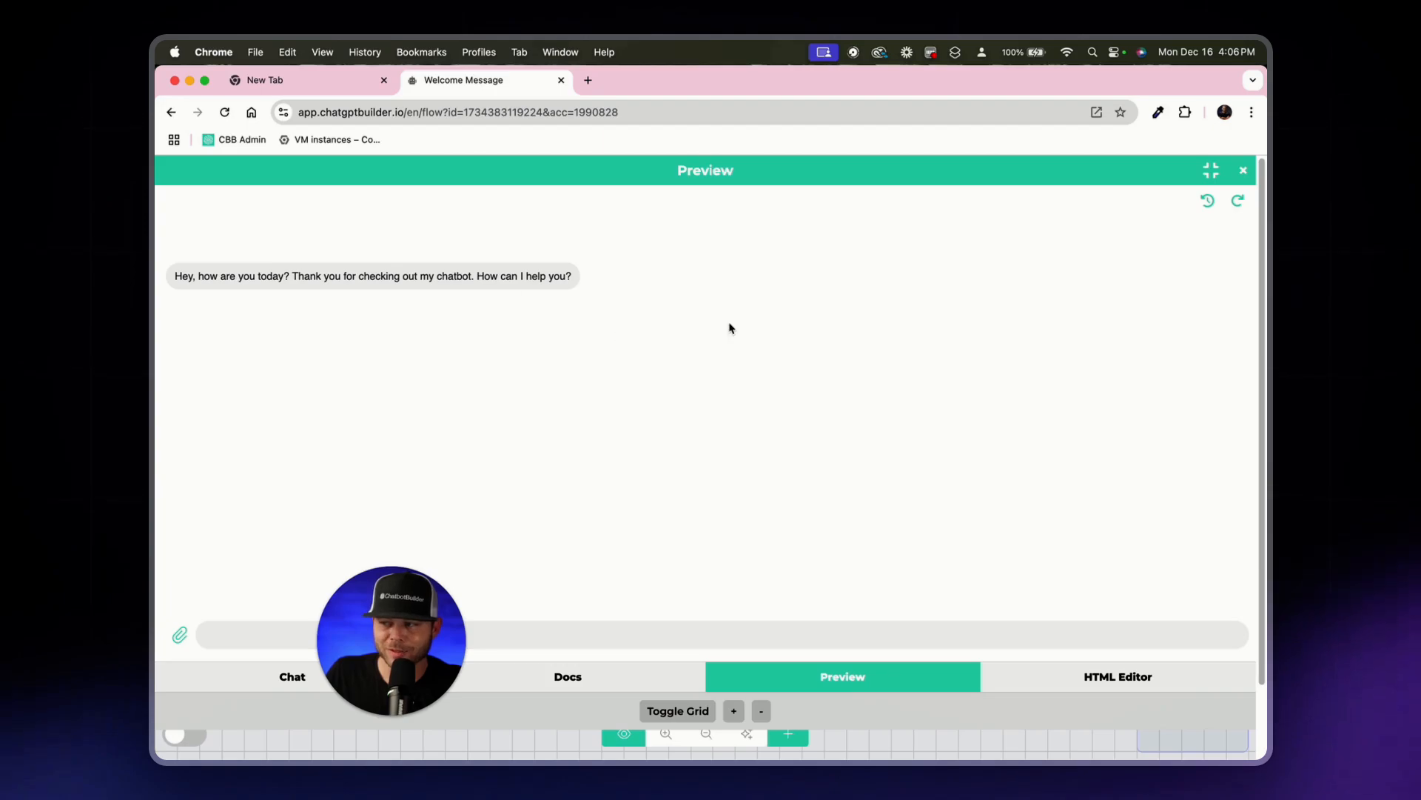
{"action": "left_click", "coordinate": [1213, 171]}
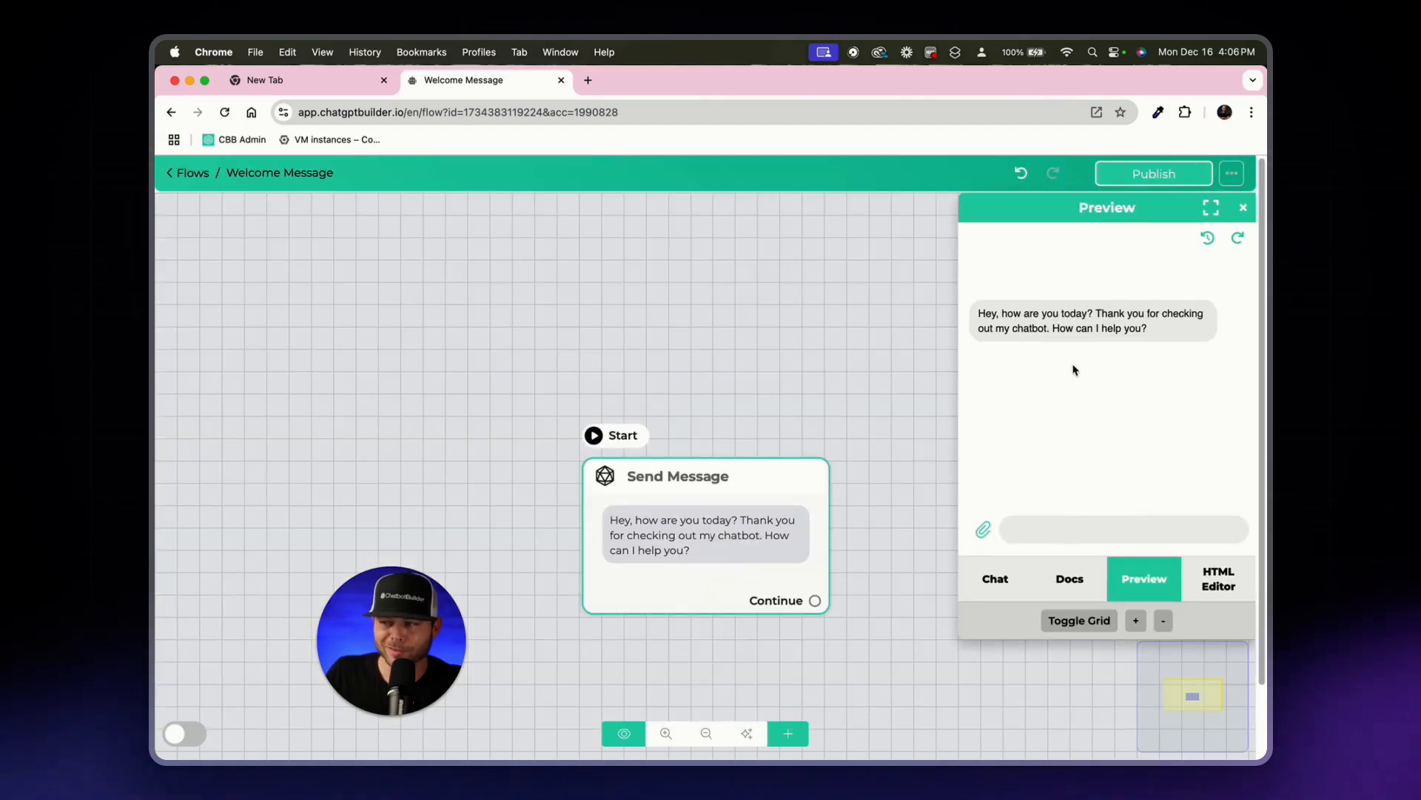
{"action": "left_click", "coordinate": [1242, 211]}
{"action": "left_click_drag", "start_coordinate": [434, 652], "coordinate": [1055, 626]}
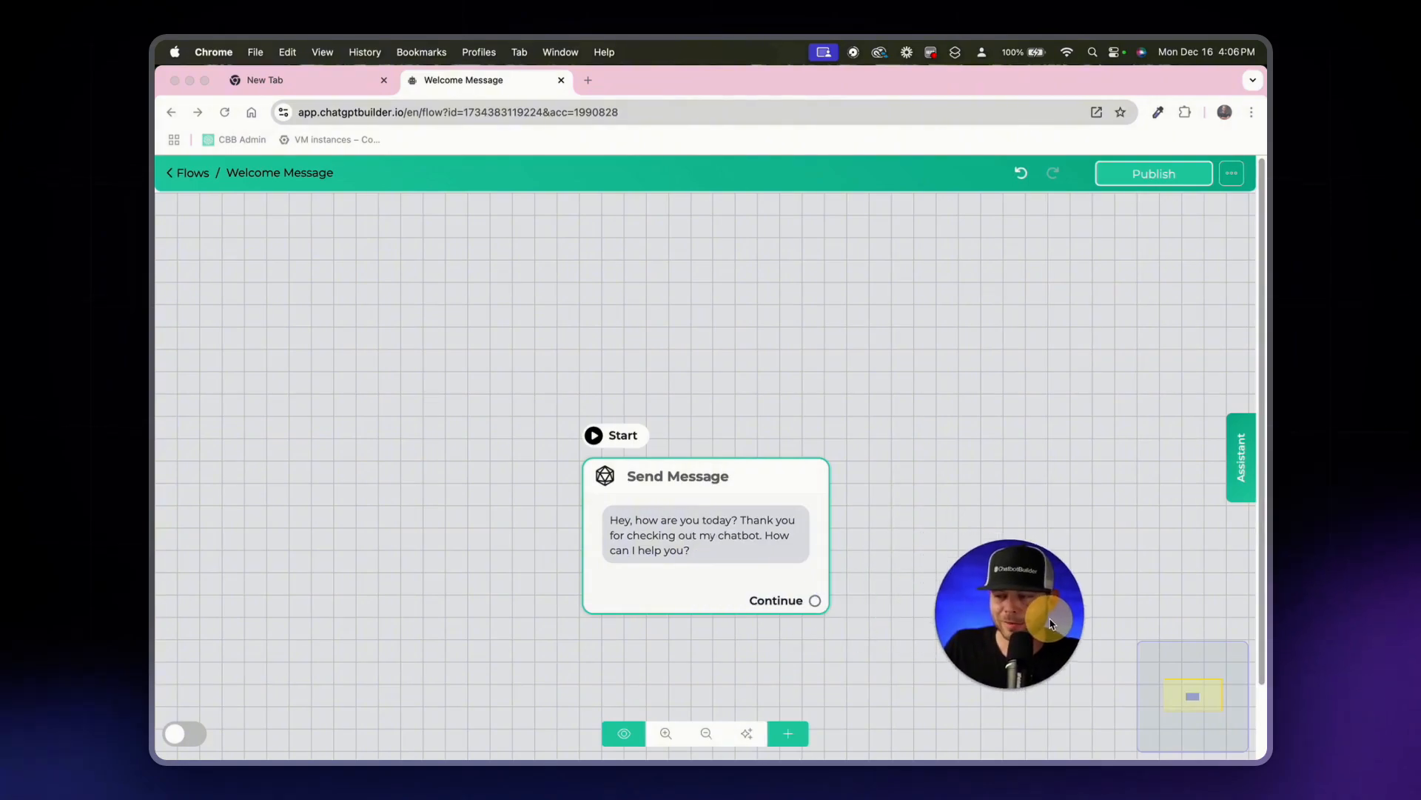
Move the Send Message step aside on the canvas and add a second Send Message step next to it
{"action": "left_click", "coordinate": [727, 480]}
{"action": "left_click_drag", "start_coordinate": [727, 479], "coordinate": [526, 437]}
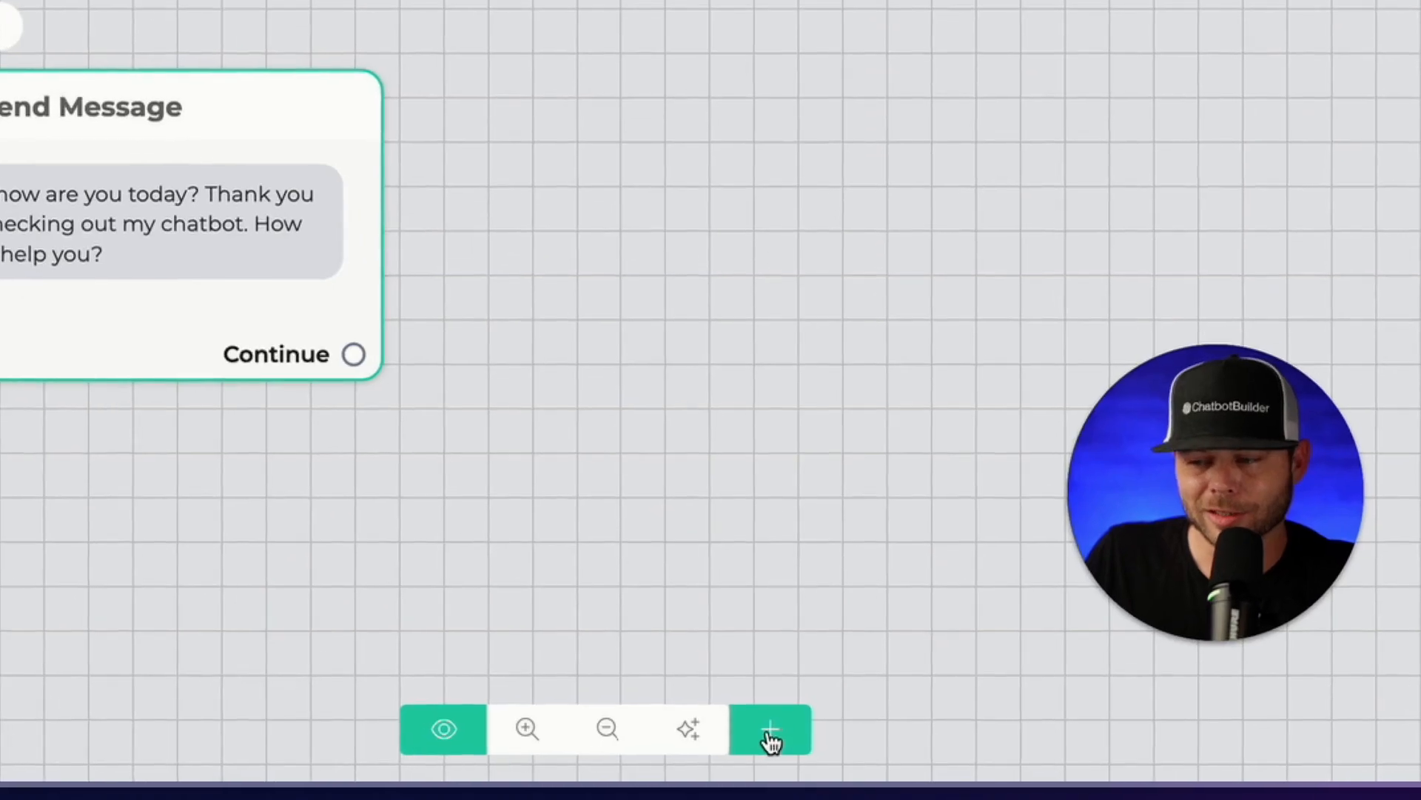
{"action": "left_click", "coordinate": [771, 734]}
{"action": "left_click", "coordinate": [770, 735]}
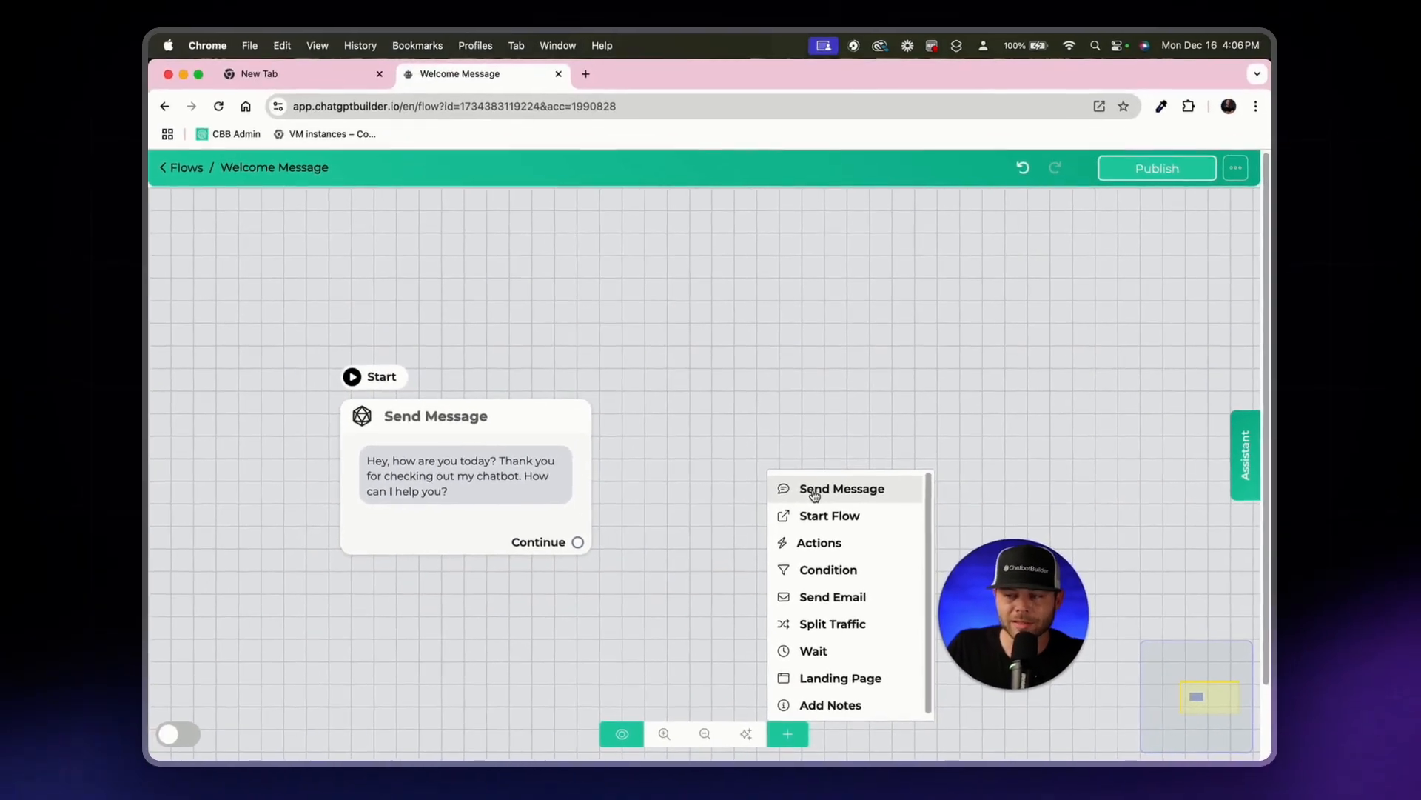
{"action": "left_click", "coordinate": [815, 462]}
{"action": "left_click_drag", "start_coordinate": [991, 480], "coordinate": [654, 427]}
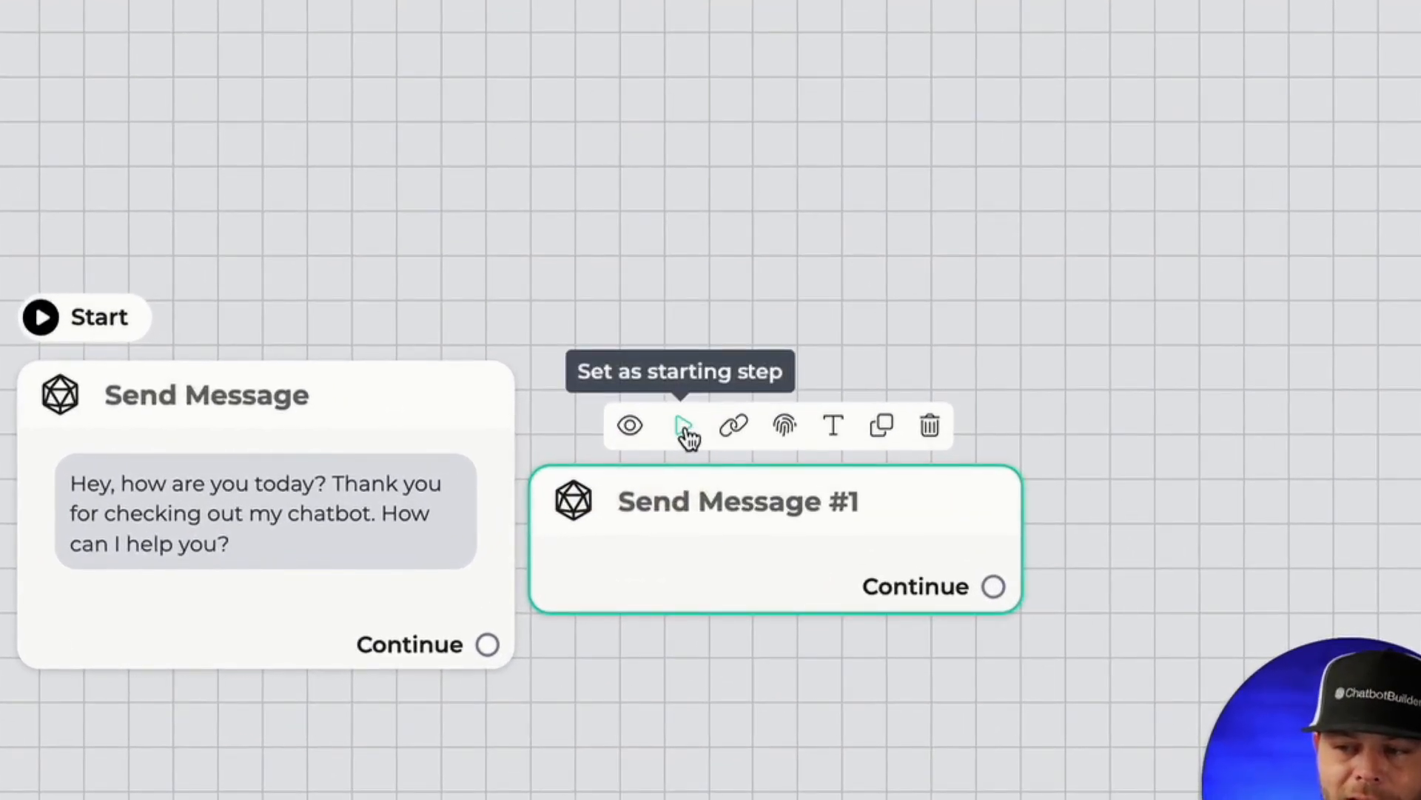
Set the new Send Message #1 step as the starting step and position it ahead of the original Send Message step
{"action": "left_click", "coordinate": [685, 432]}
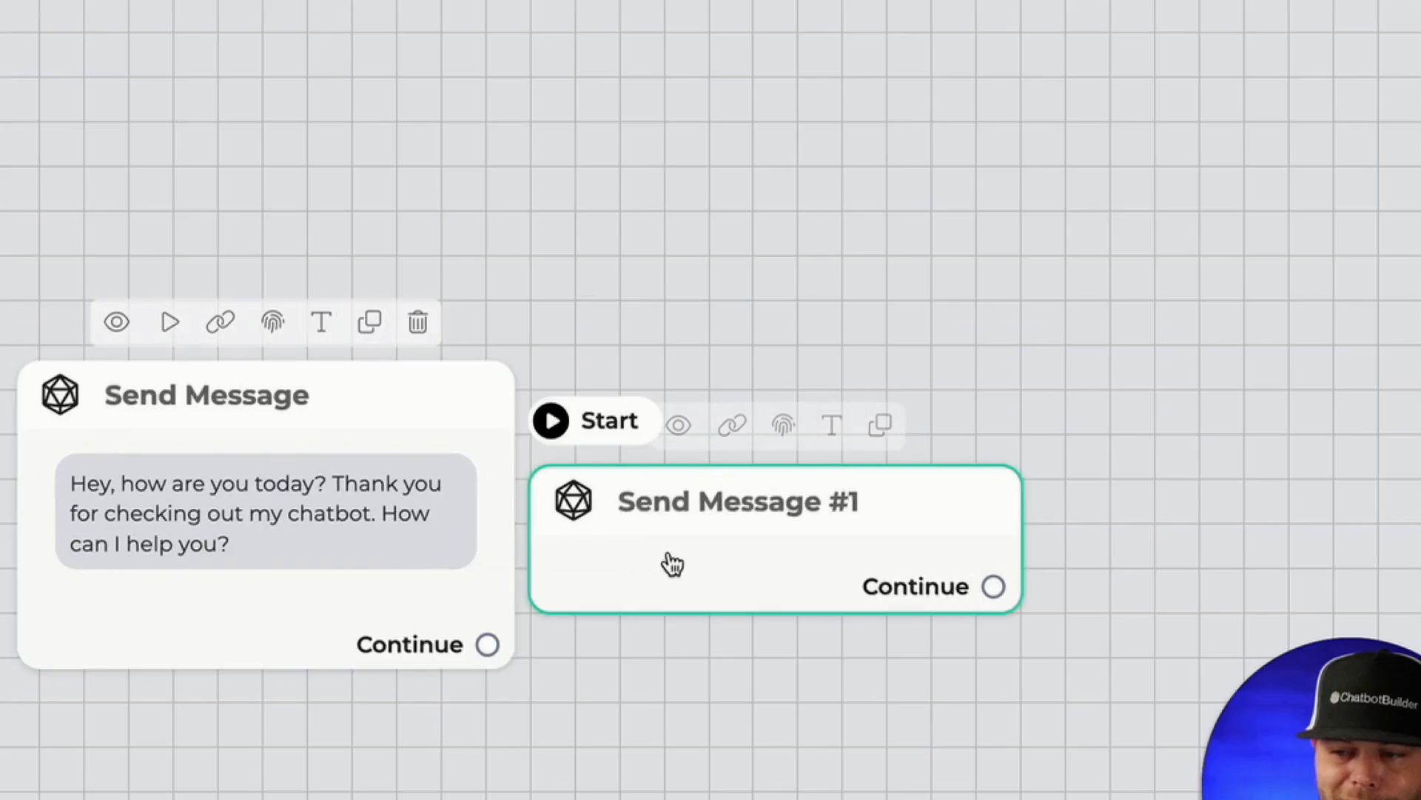
{"action": "left_click_drag", "start_coordinate": [672, 561], "coordinate": [142, 559]}
{"action": "left_click_drag", "start_coordinate": [253, 505], "coordinate": [793, 483]}
{"action": "left_click_drag", "start_coordinate": [424, 516], "coordinate": [400, 494]}
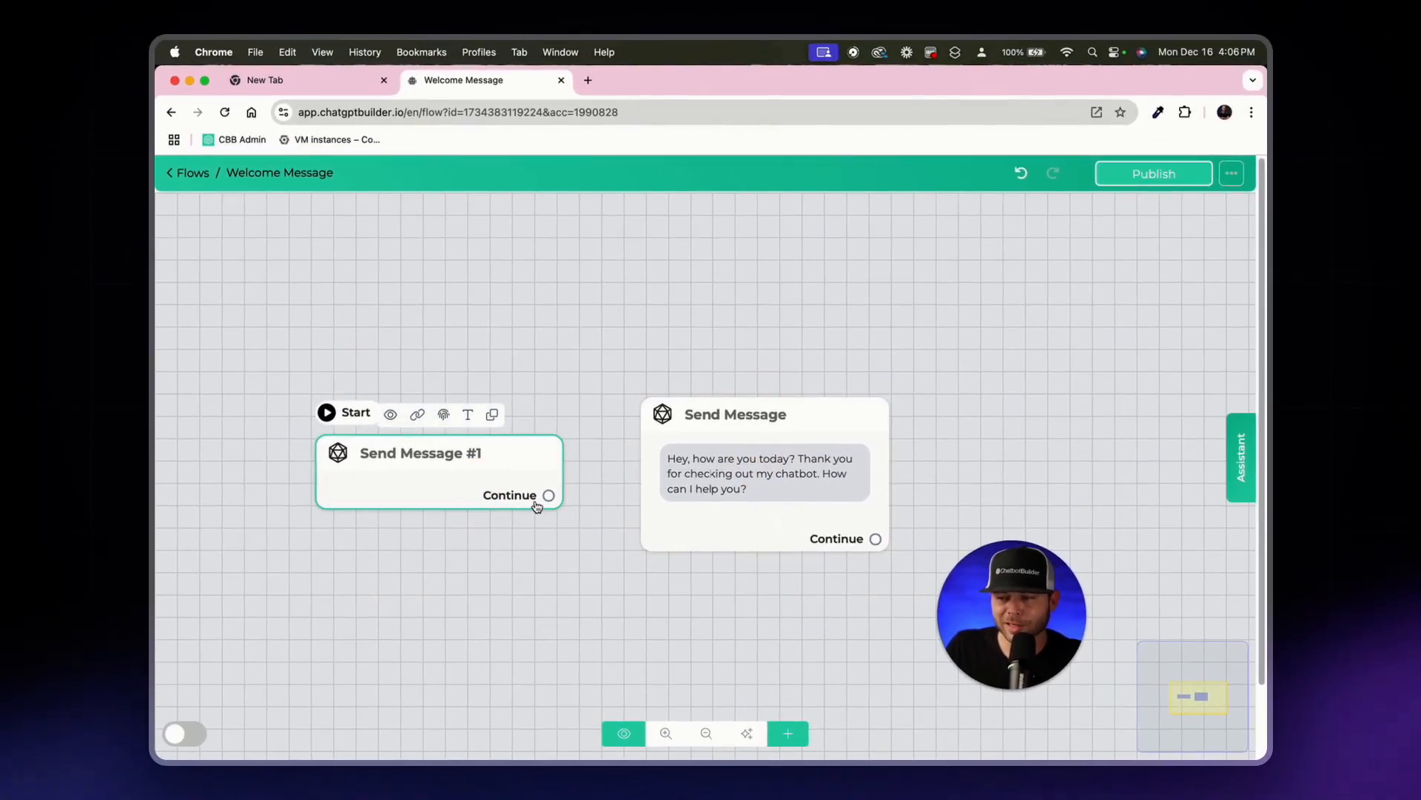
Rename the Send Message #1 step to "Generate Text for Welcome Message"
{"action": "left_click", "coordinate": [446, 482]}
{"action": "left_click", "coordinate": [446, 482]}
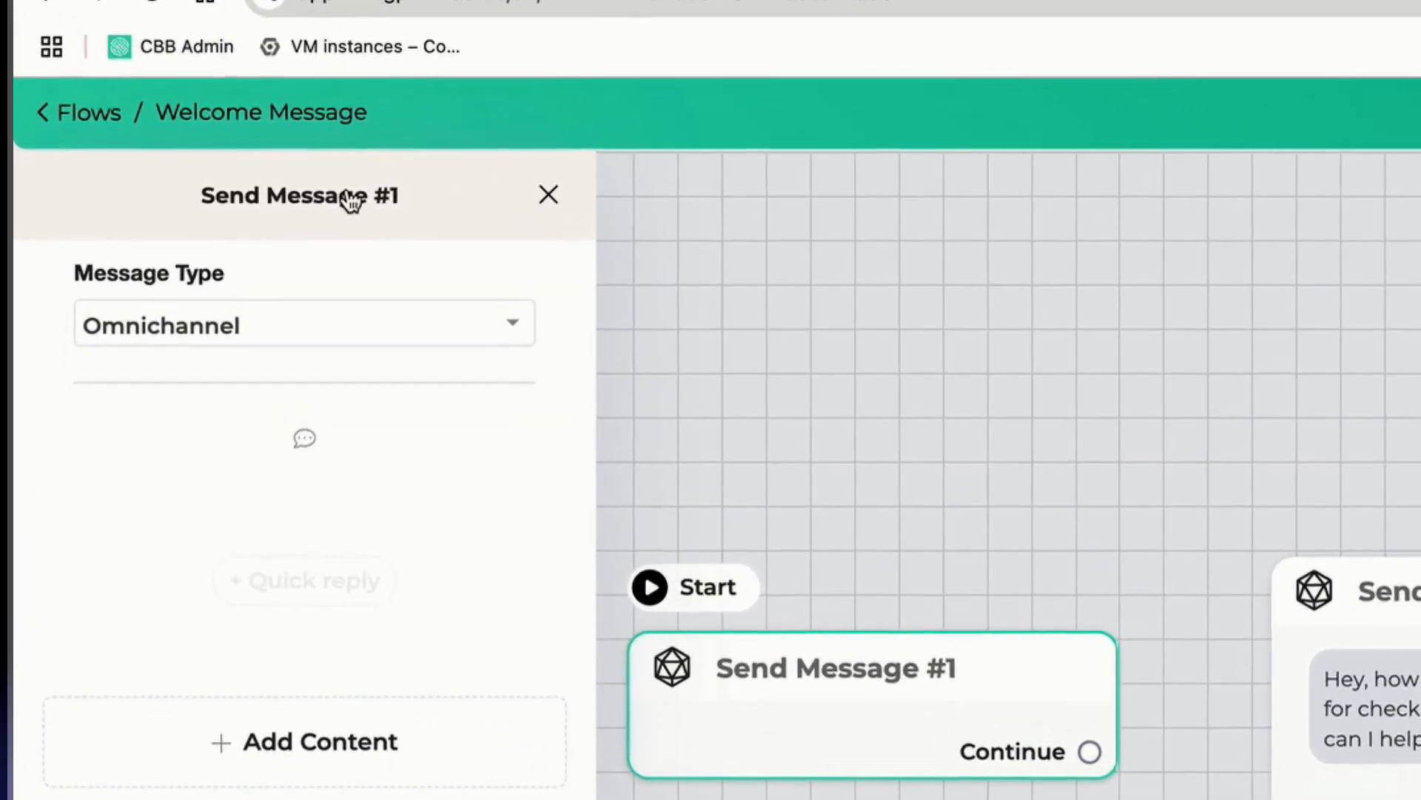
{"action": "left_click", "coordinate": [305, 215]}
{"action": "left_click_drag", "start_coordinate": [684, 253], "coordinate": [579, 255]}
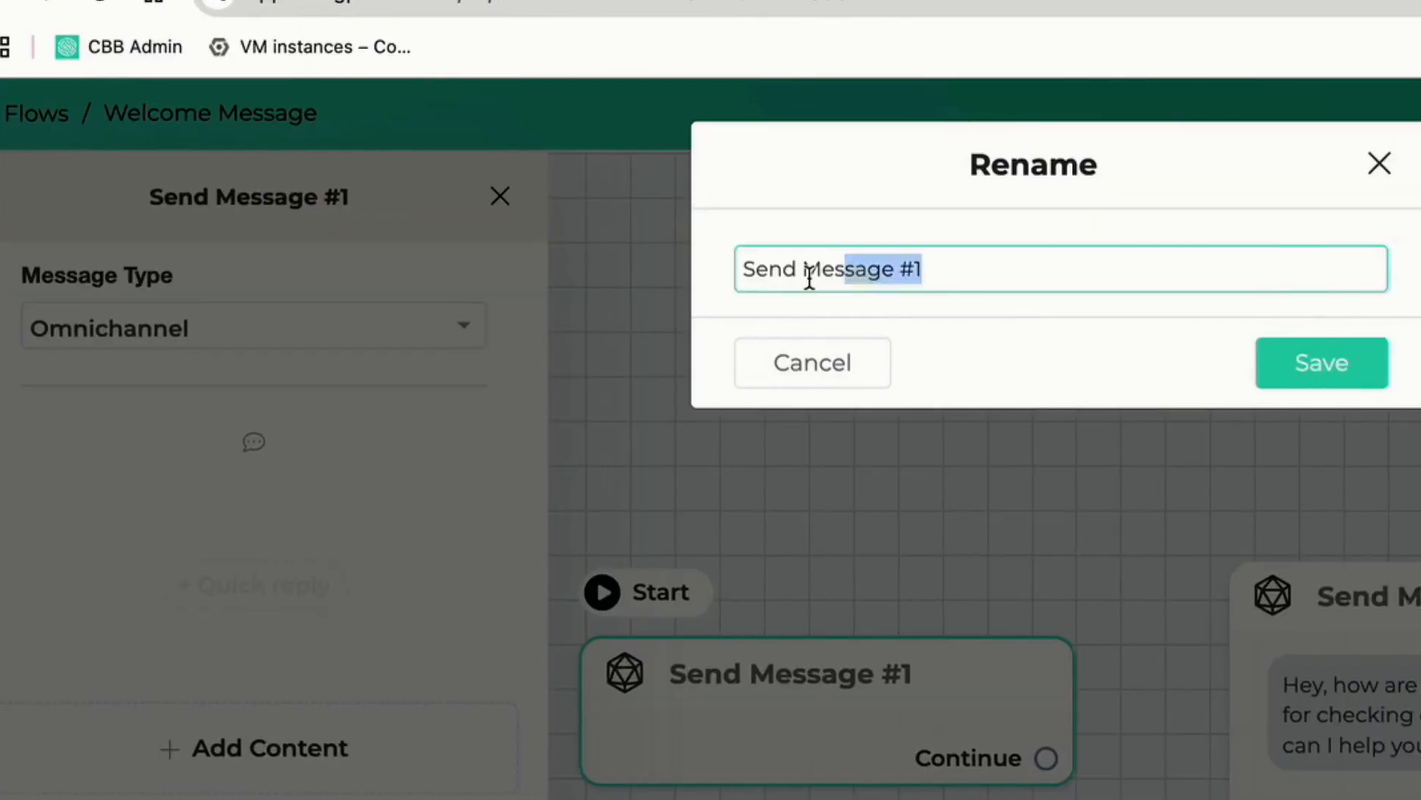
{"action": "key", "text": "ctrl+a"}
{"action": "type", "text": "Gene"}
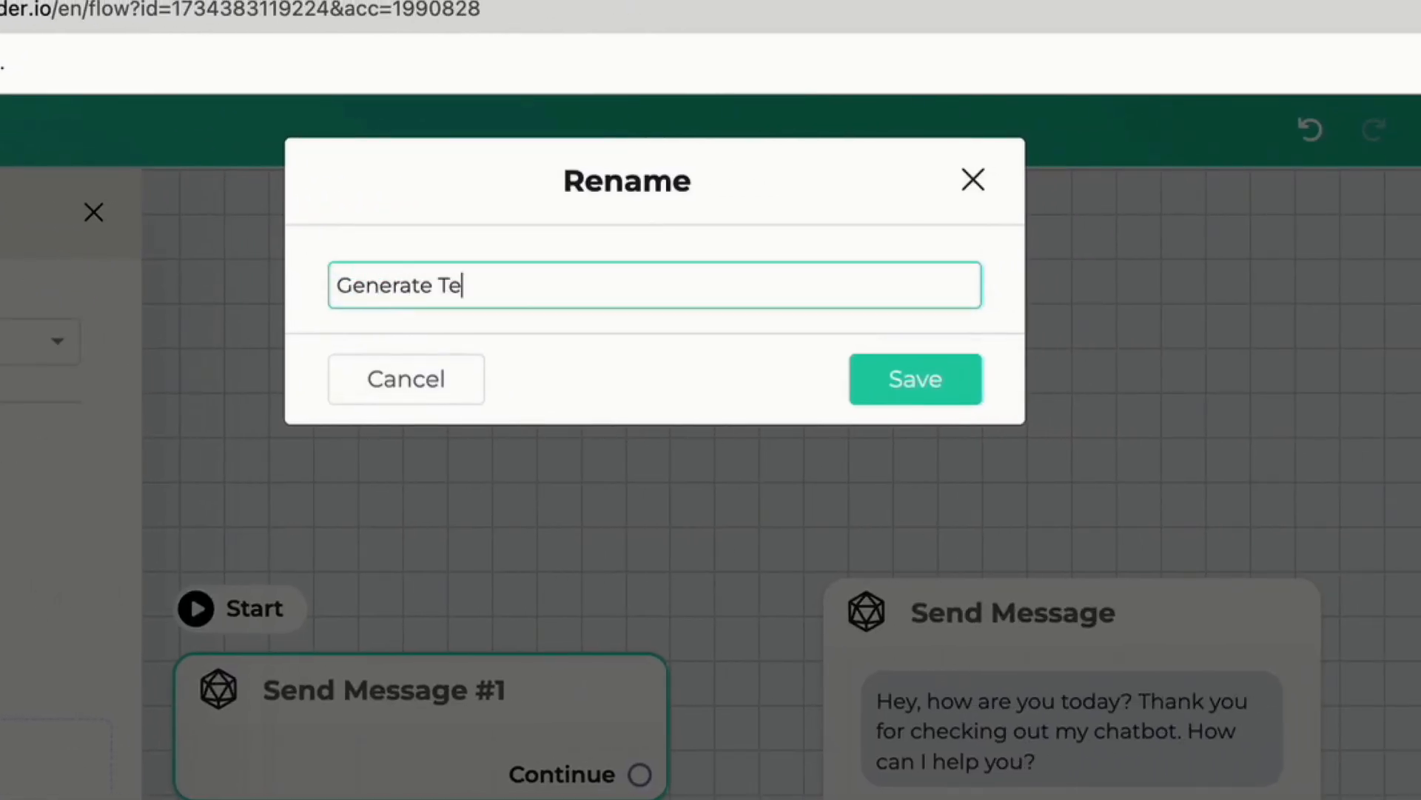
{"action": "type", "text": "rate Text for Welcome Me"}
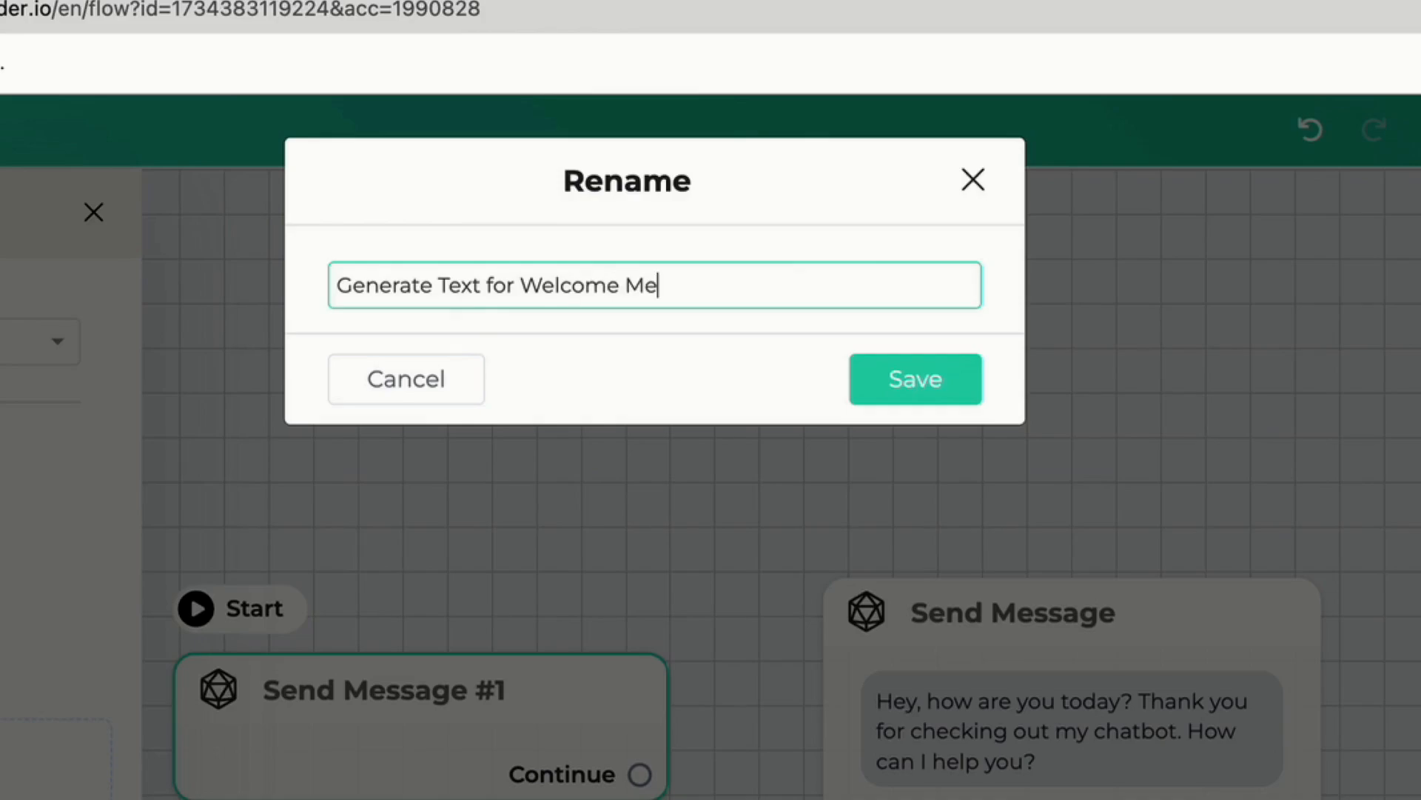
{"action": "type", "text": "ssage"}
{"action": "left_click", "coordinate": [915, 379]}
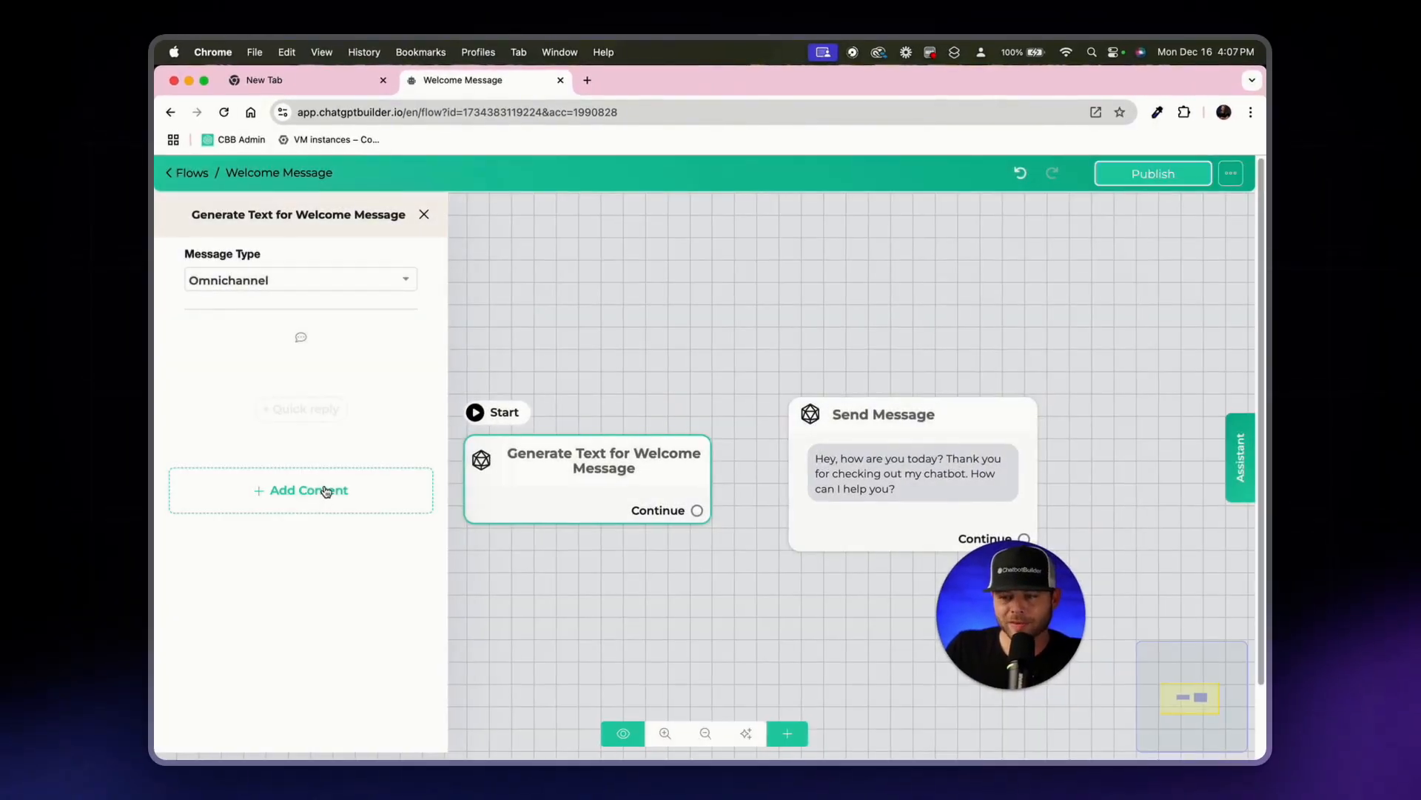
Add an OpenAI action to the Generate Text for Welcome Message step and review its action types, keeping Generate text
{"action": "left_click", "coordinate": [324, 491]}
{"action": "mouse_move", "coordinate": [259, 455]}
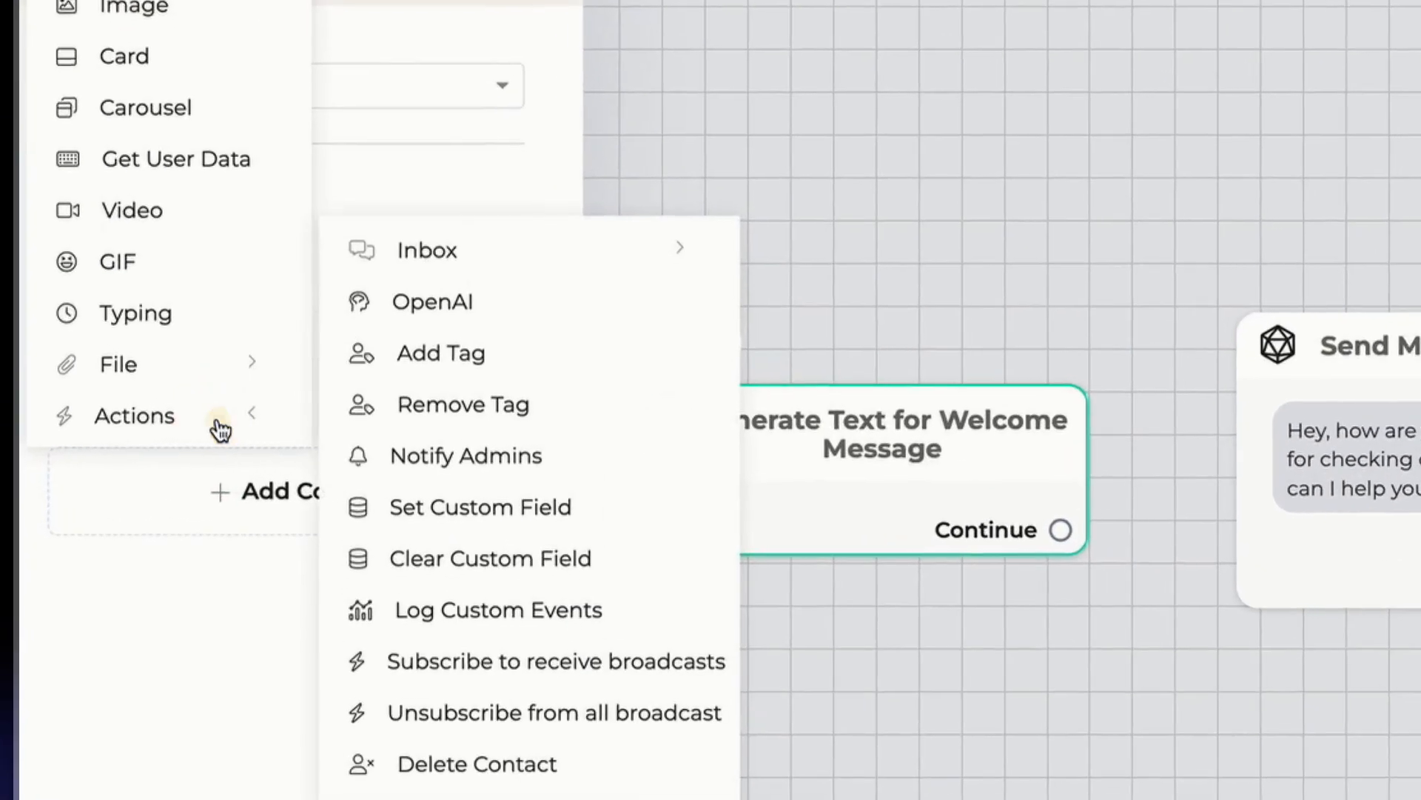
{"action": "left_click", "coordinate": [436, 302]}
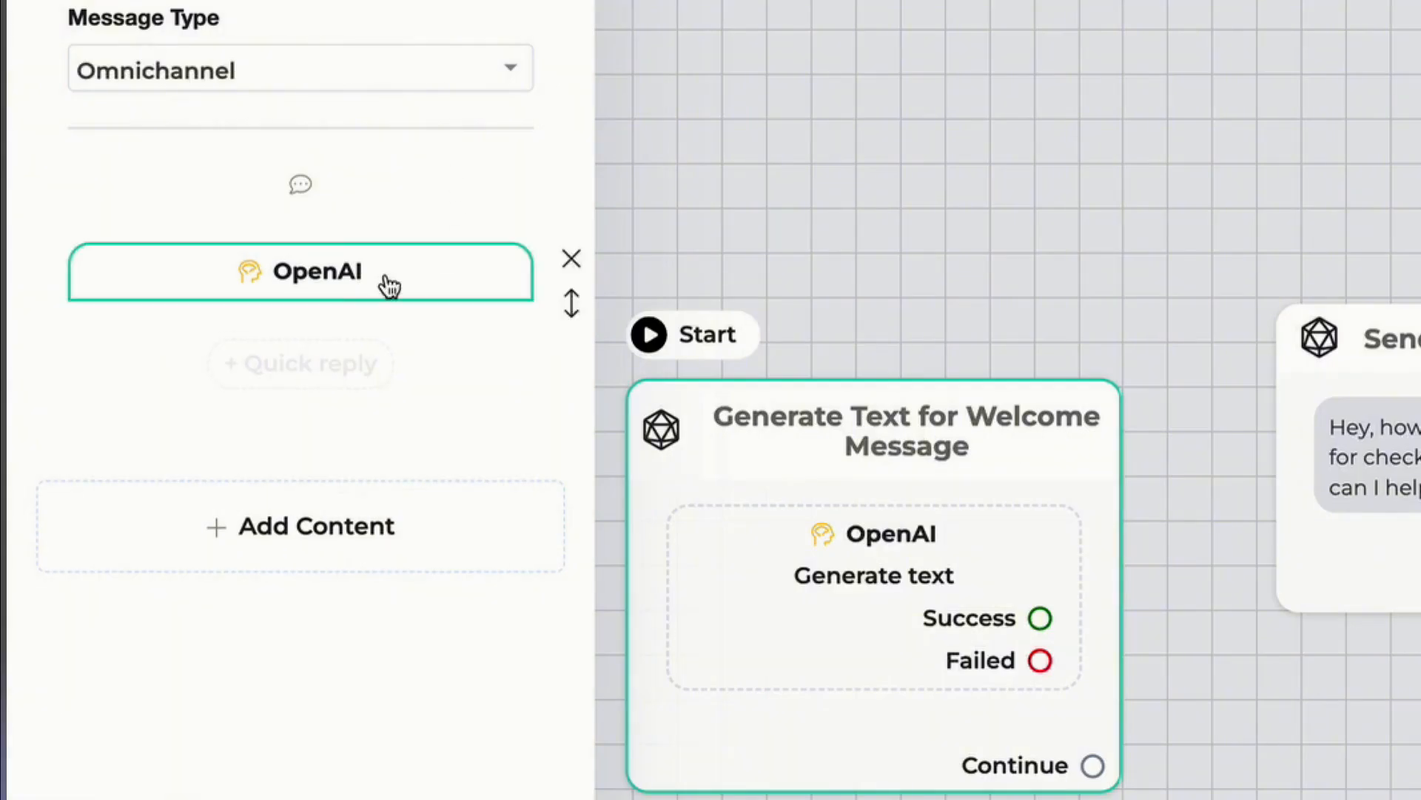
{"action": "left_click", "coordinate": [335, 285]}
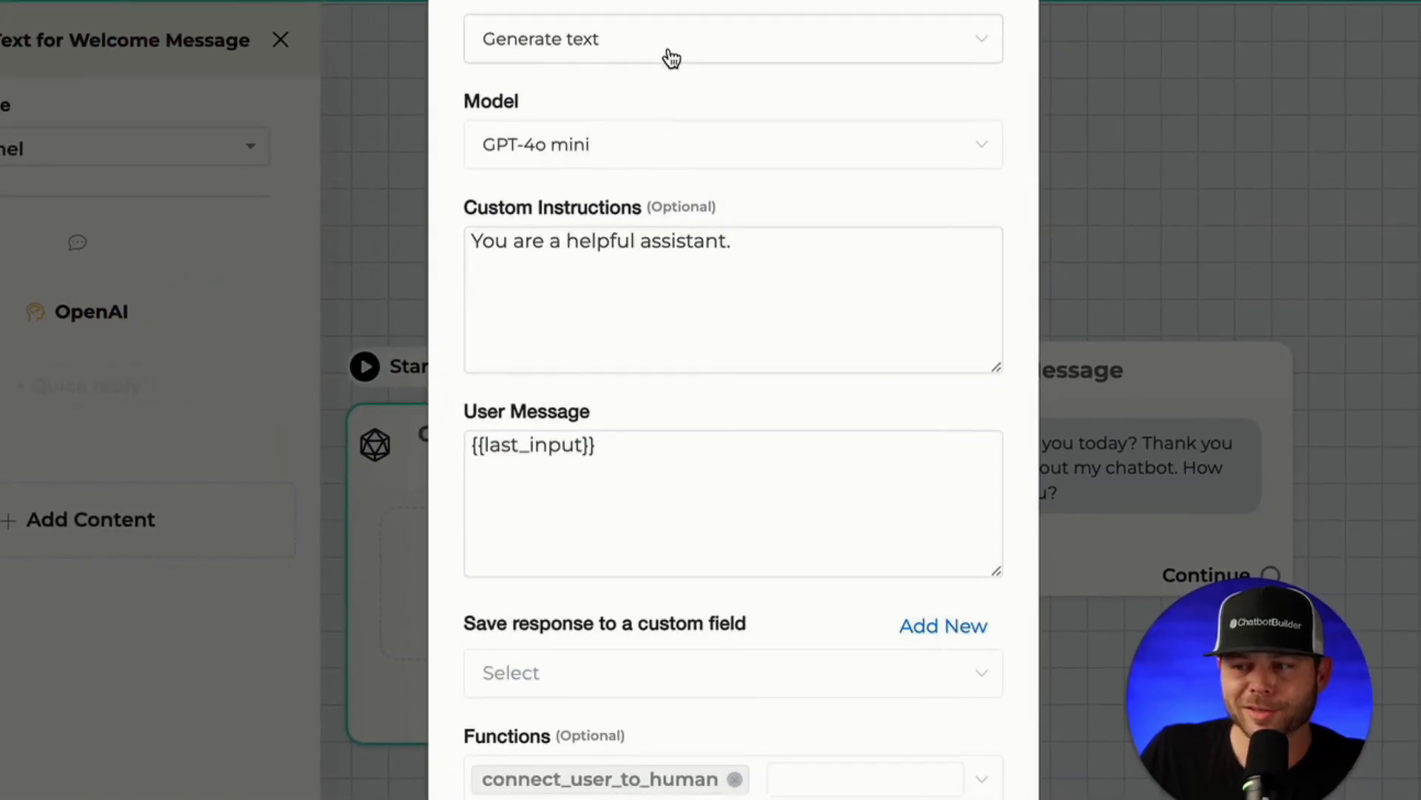
{"action": "left_click", "coordinate": [672, 57]}
{"action": "scroll", "coordinate": [607, 296], "scroll_direction": "down", "scroll_amount": 1}
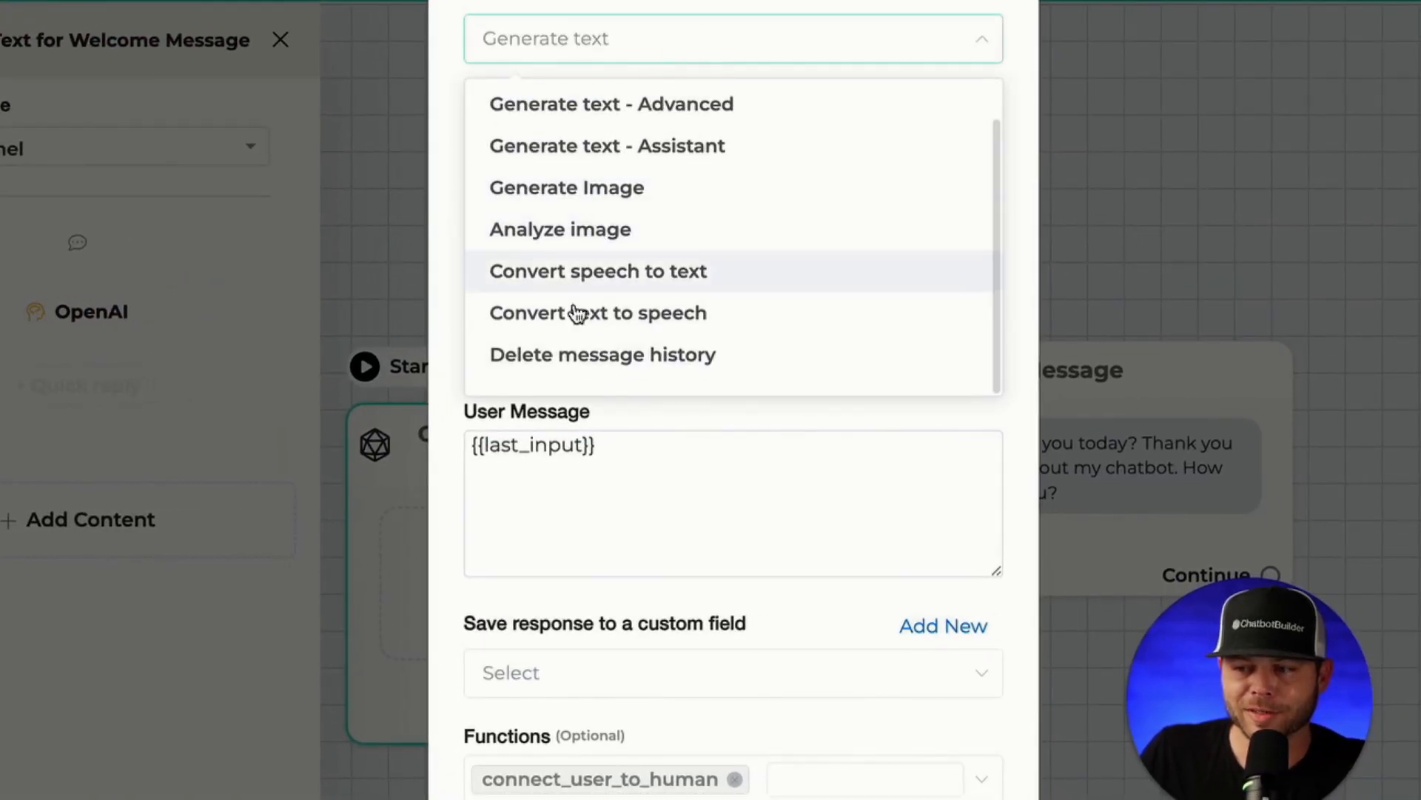
{"action": "left_click", "coordinate": [592, 56]}
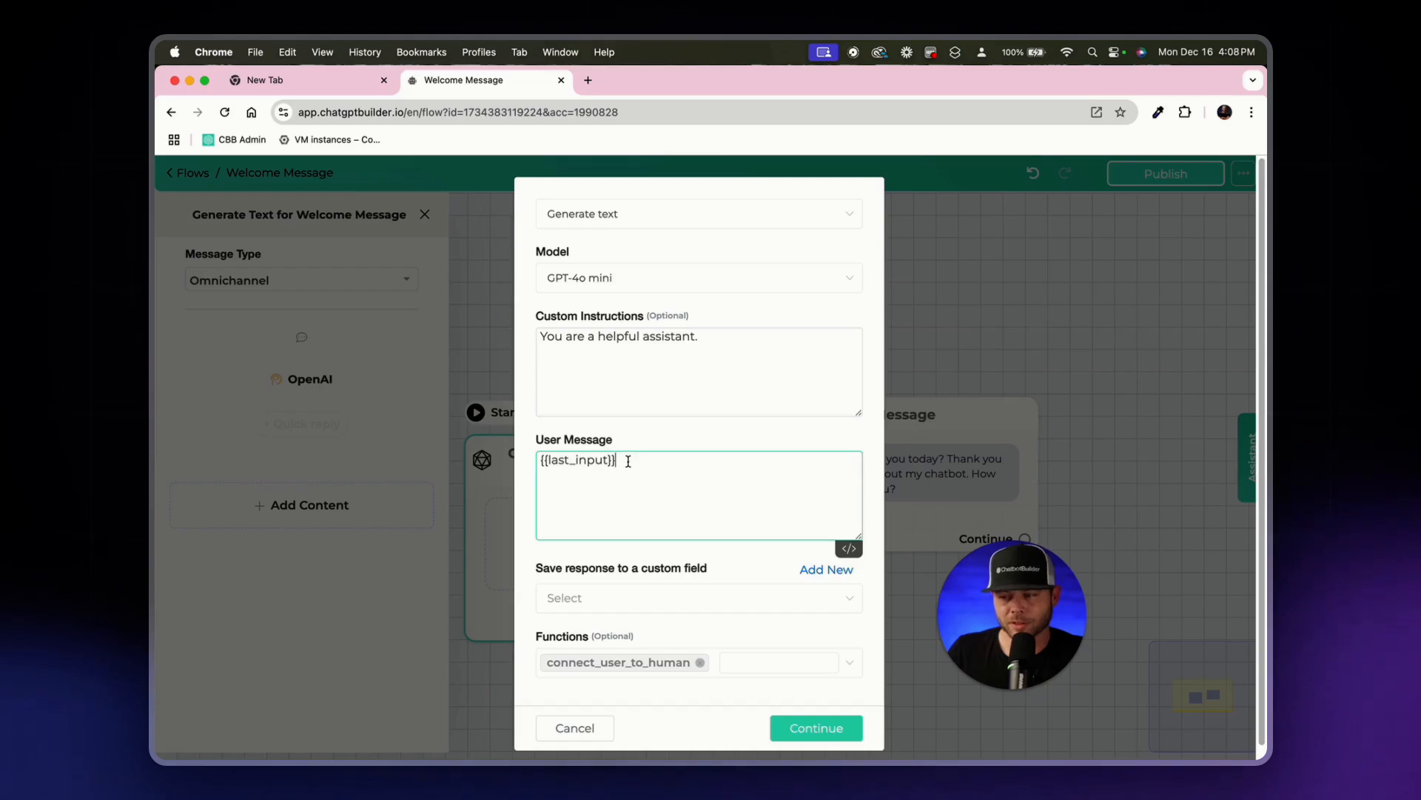
Replace the OpenAI action's user message with "Your goal is to greet the User and say how can you help with Ryan's Restaurant today?"
{"action": "left_click_drag", "start_coordinate": [628, 462], "coordinate": [554, 379]}
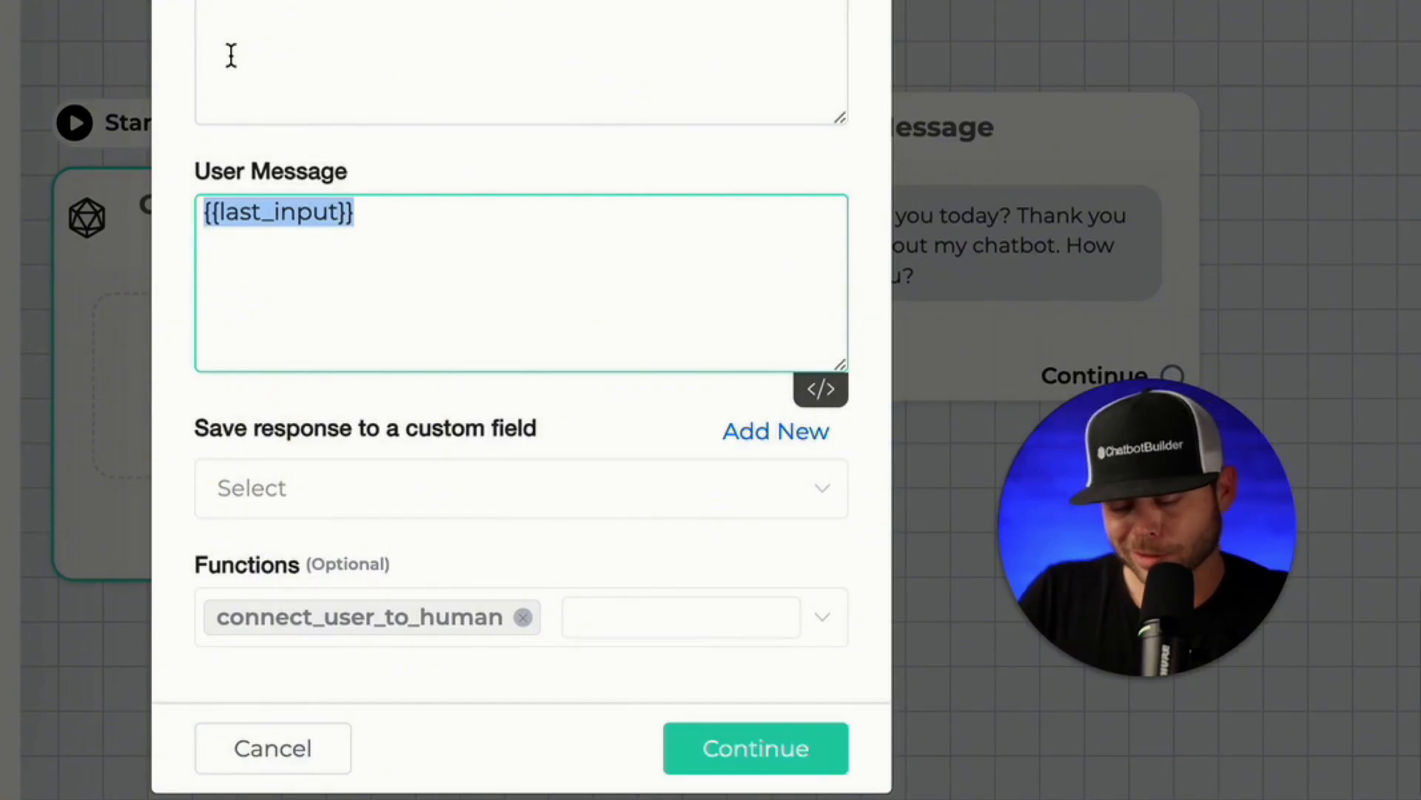
{"action": "type", "text": "Your goal is"}
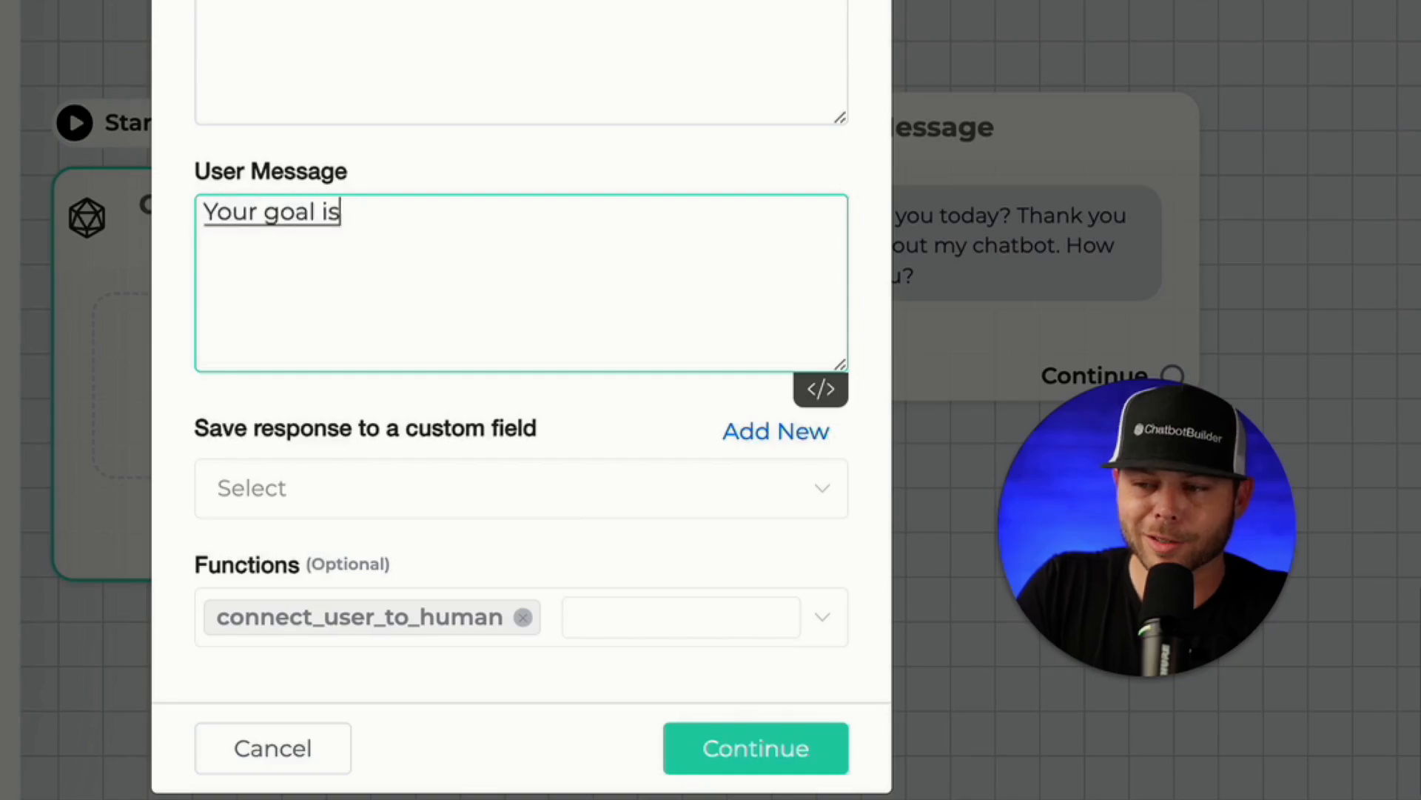
{"action": "type", "text": " to greet the user and say, how can you help?"}
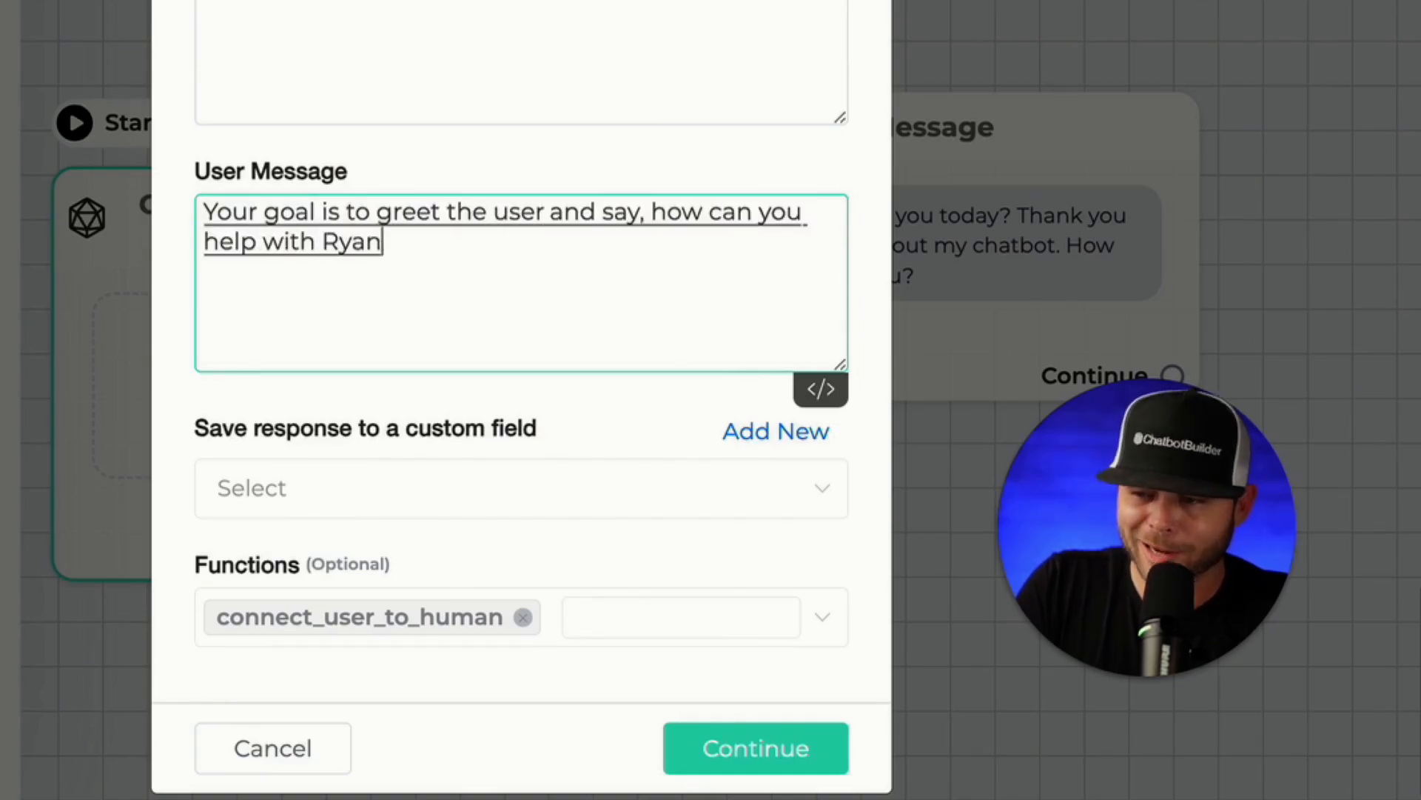
{"action": "type", "text": "'s restaurant today?"}
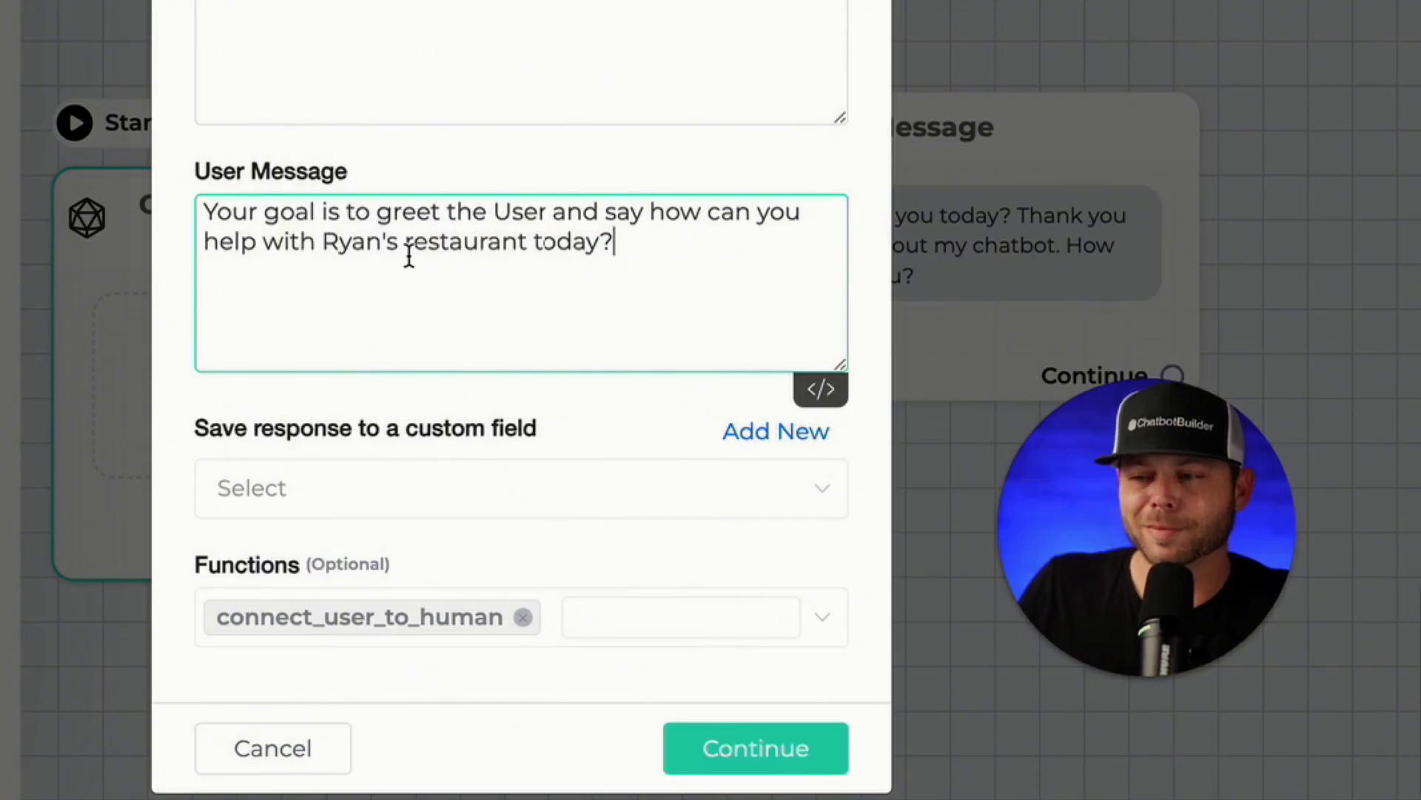
{"action": "type", "text": "R"}
{"action": "key", "text": "Delete"}
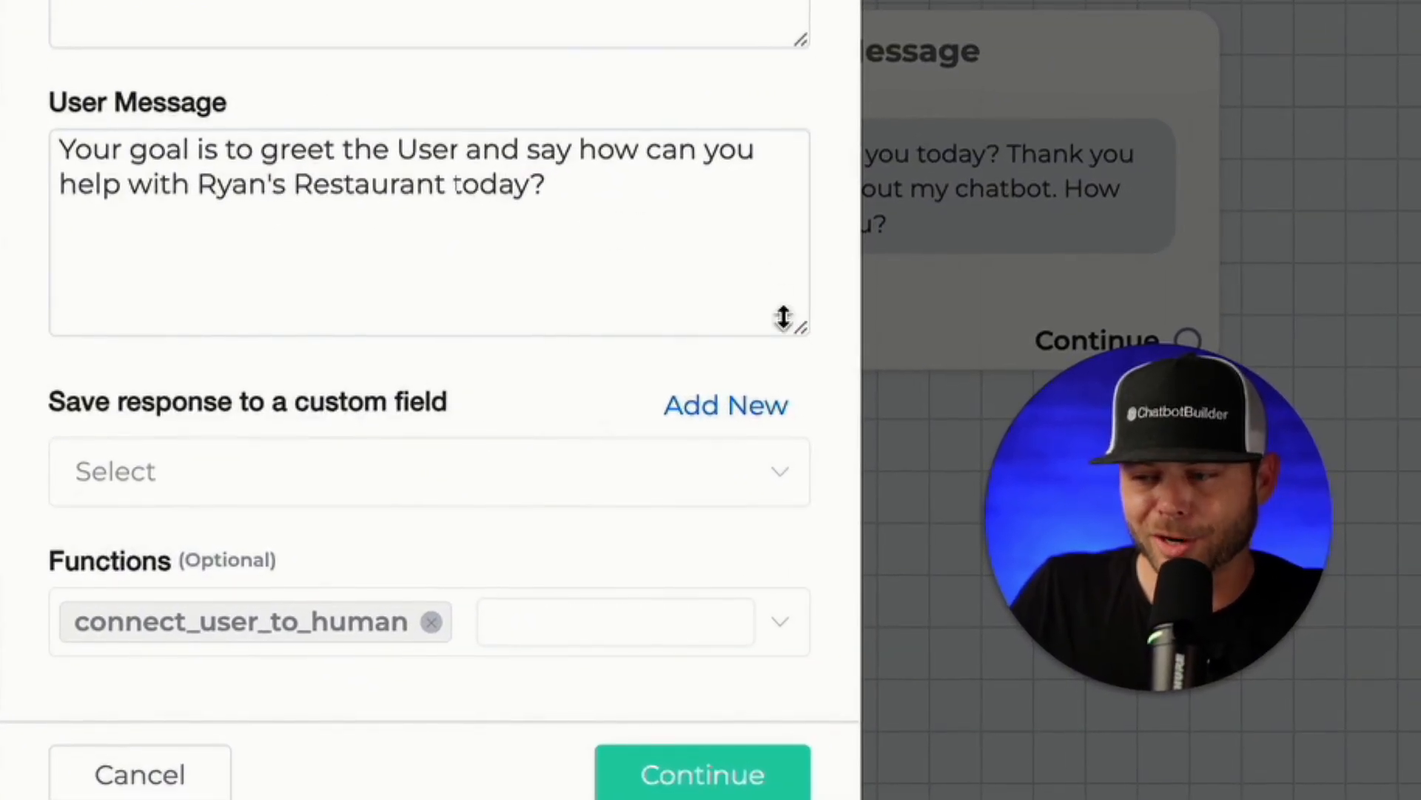
Save the OpenAI response to a new custom field named welcome_message_text and remove the connect_user_to_human function from the action
{"action": "left_click", "coordinate": [733, 413]}
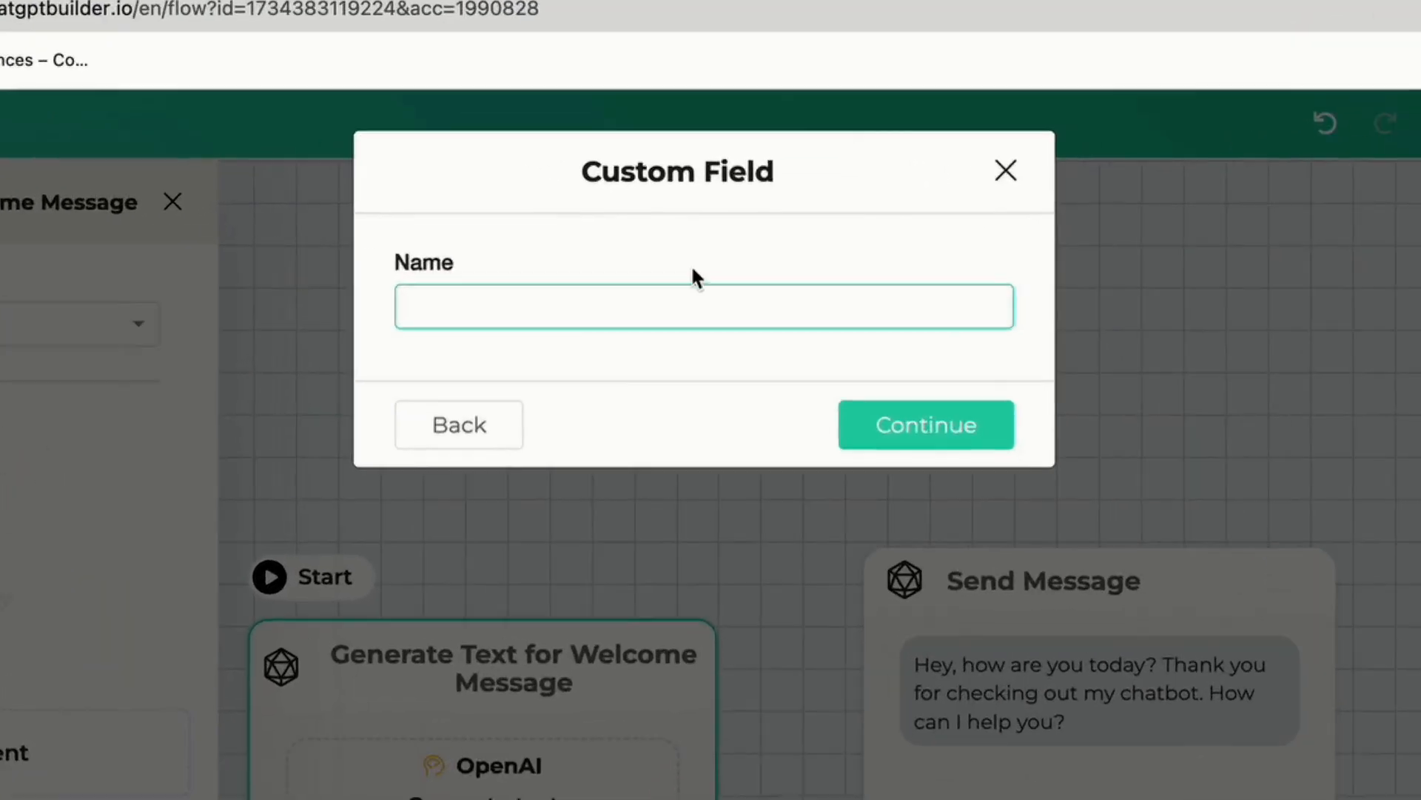
{"action": "type", "text": "welcome_message_text"}
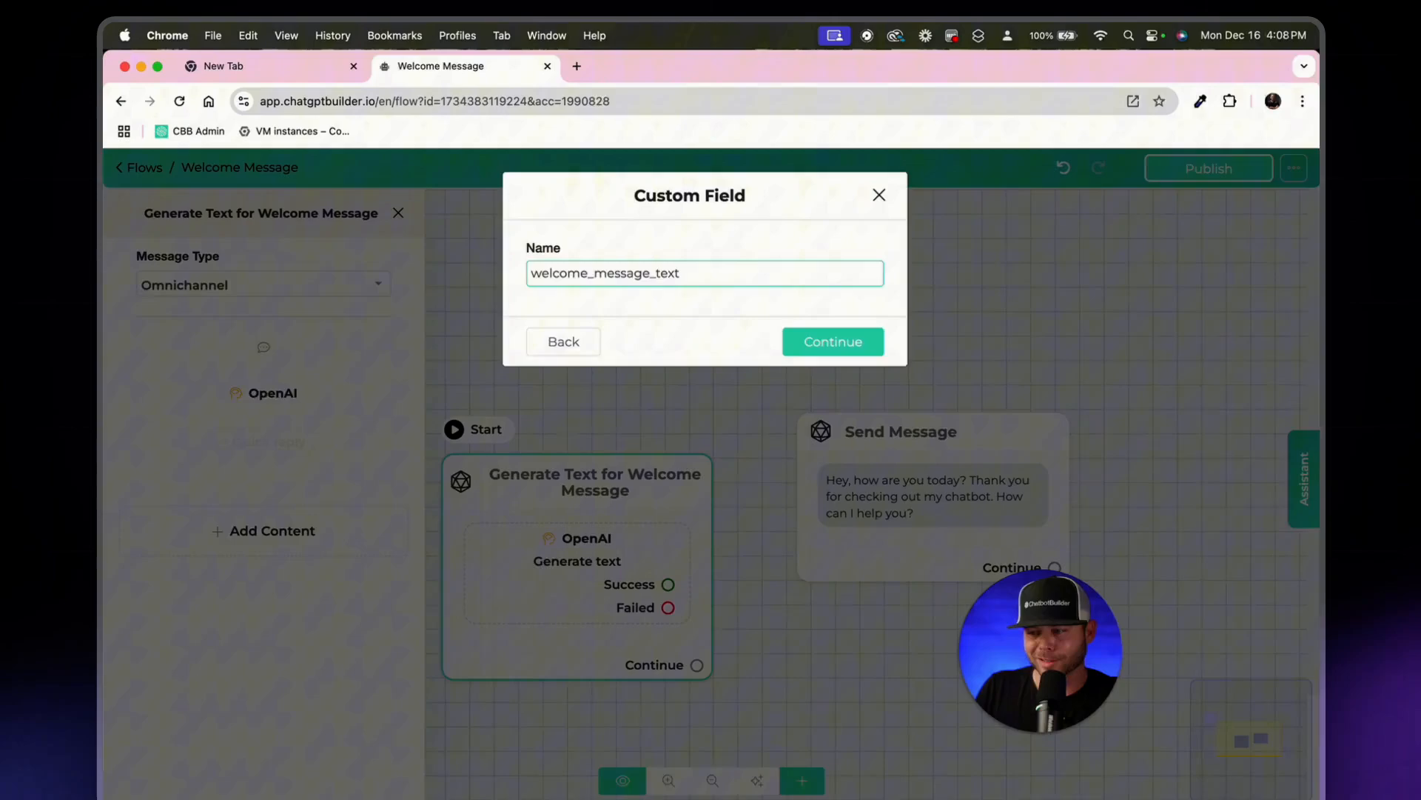
{"action": "key", "text": "super+a"}
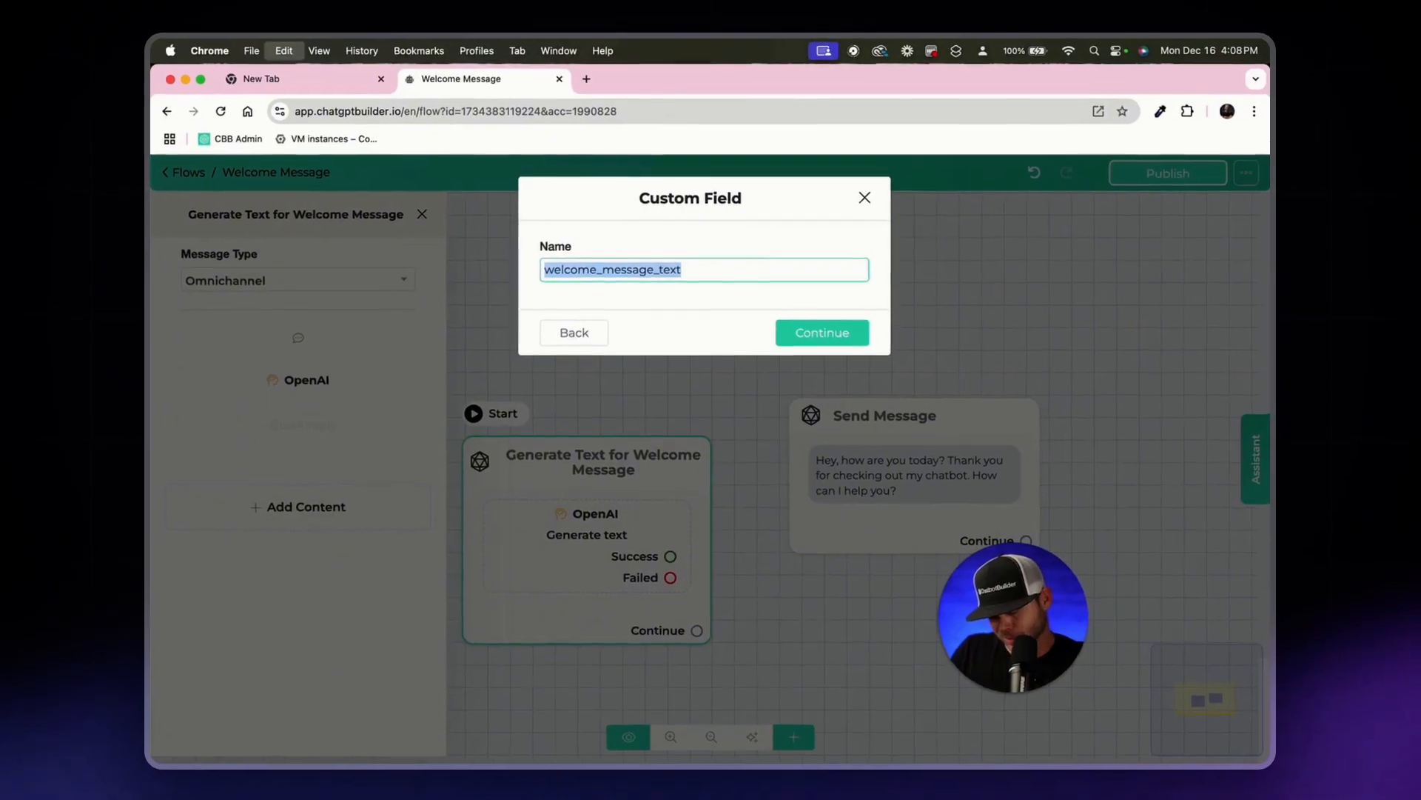
{"action": "left_click", "coordinate": [865, 335]}
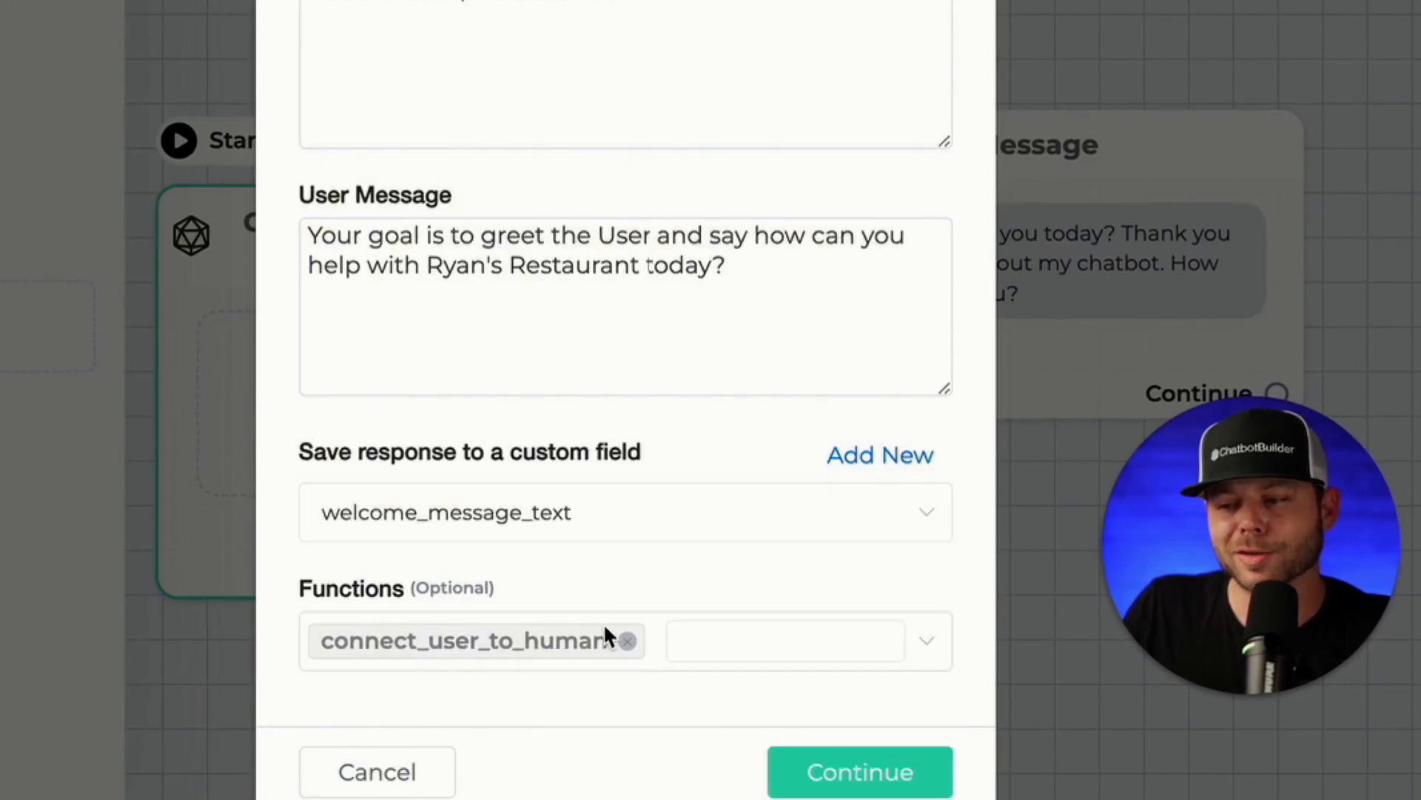
{"action": "left_click", "coordinate": [627, 641]}
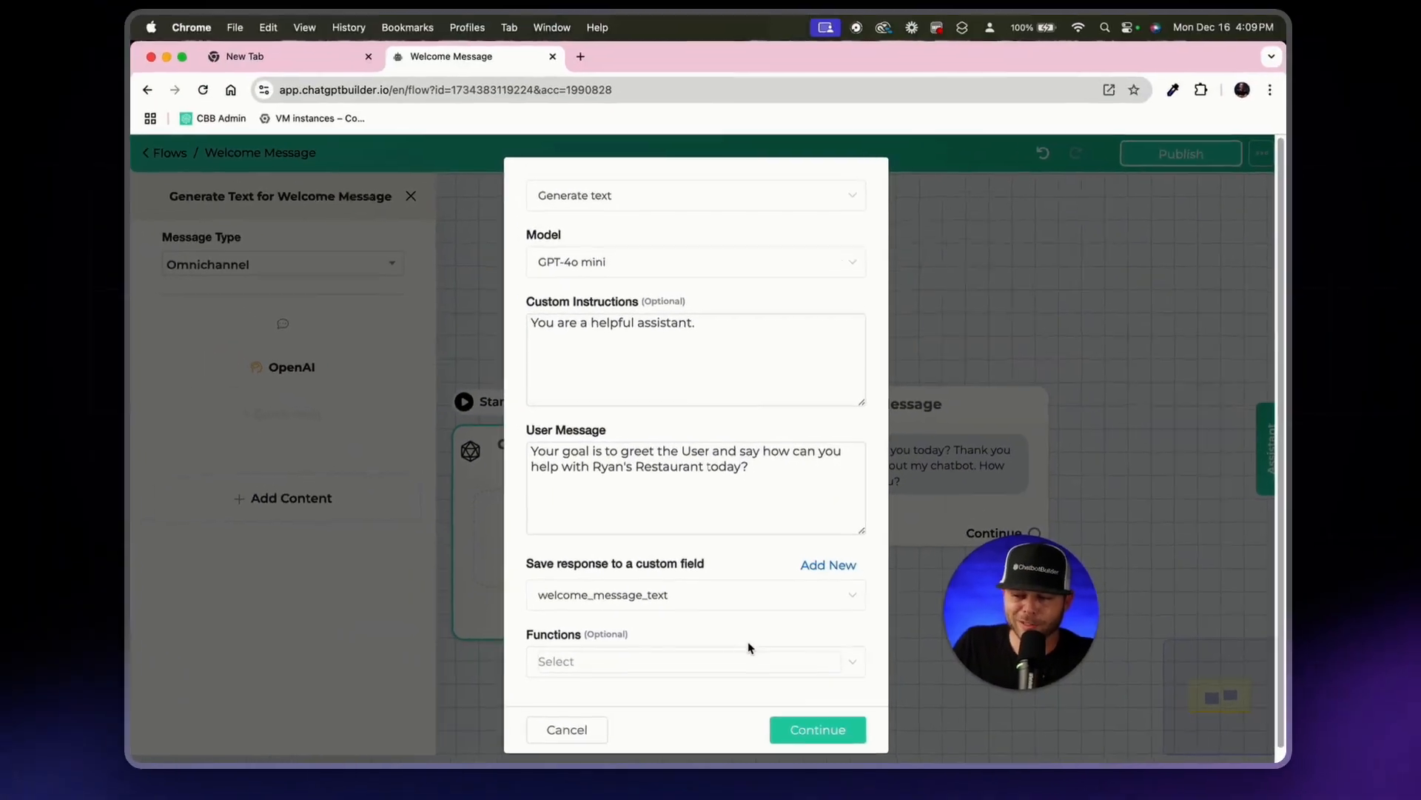
{"action": "left_click", "coordinate": [814, 728]}
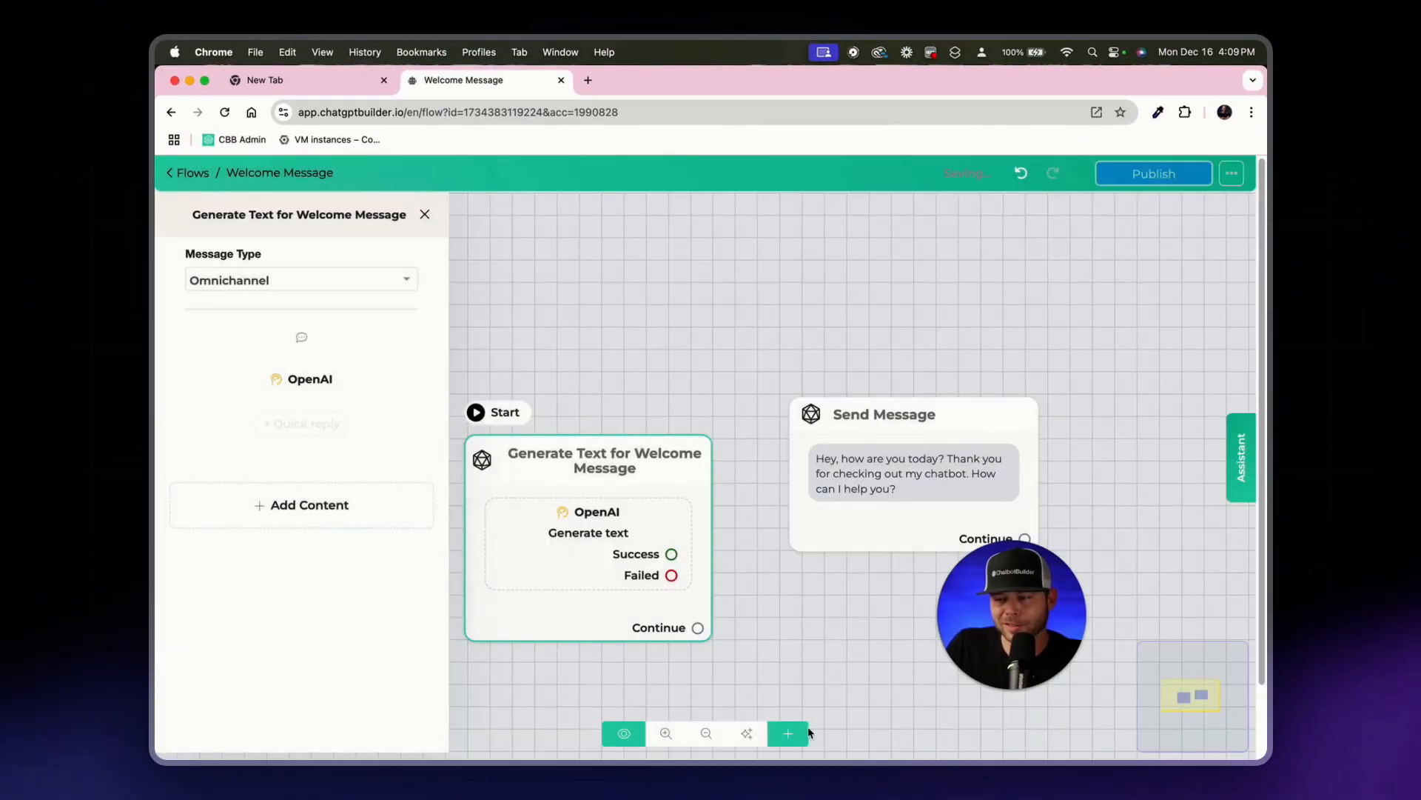
Reposition the Generate Text for Welcome Message step and connect its Continue output to the Send Message step
{"action": "left_click", "coordinate": [777, 581]}
{"action": "left_click_drag", "start_coordinate": [607, 485], "coordinate": [535, 414]}
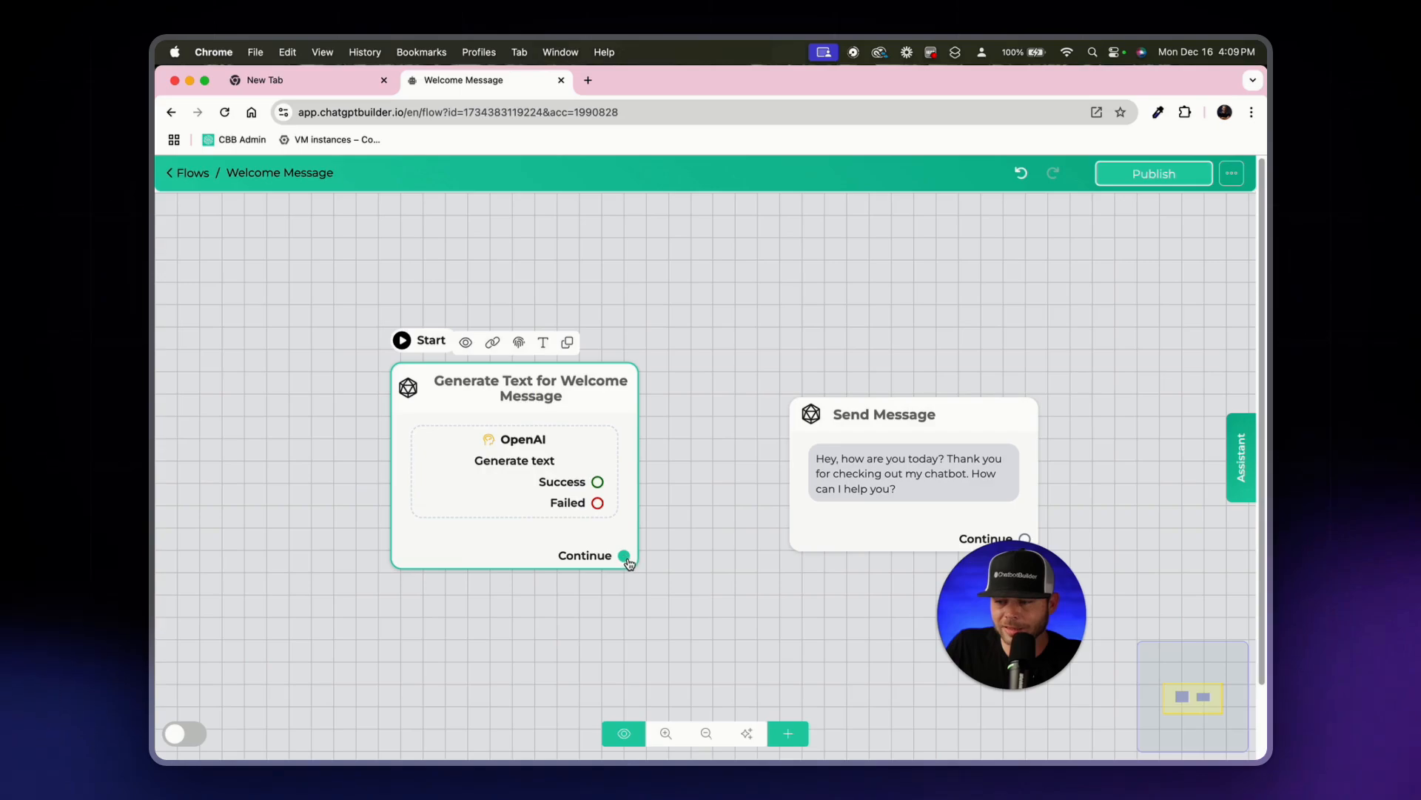
{"action": "left_click_drag", "start_coordinate": [624, 555], "coordinate": [795, 480]}
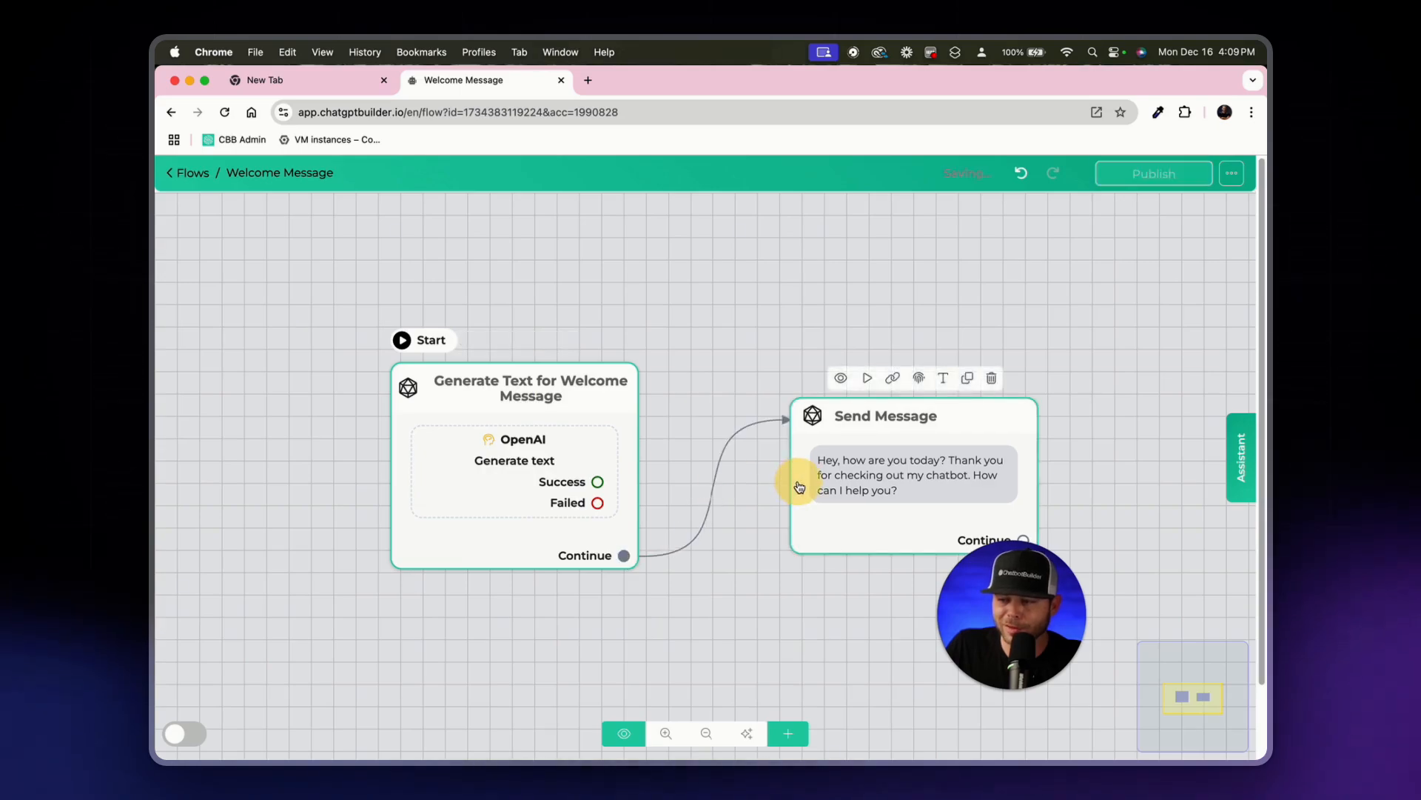
Connect the OpenAI action's Failed output to a new Send Message step and review the actions that can be added to it
{"action": "scroll", "coordinate": [740, 550], "scroll_direction": "up", "scroll_amount": 5}
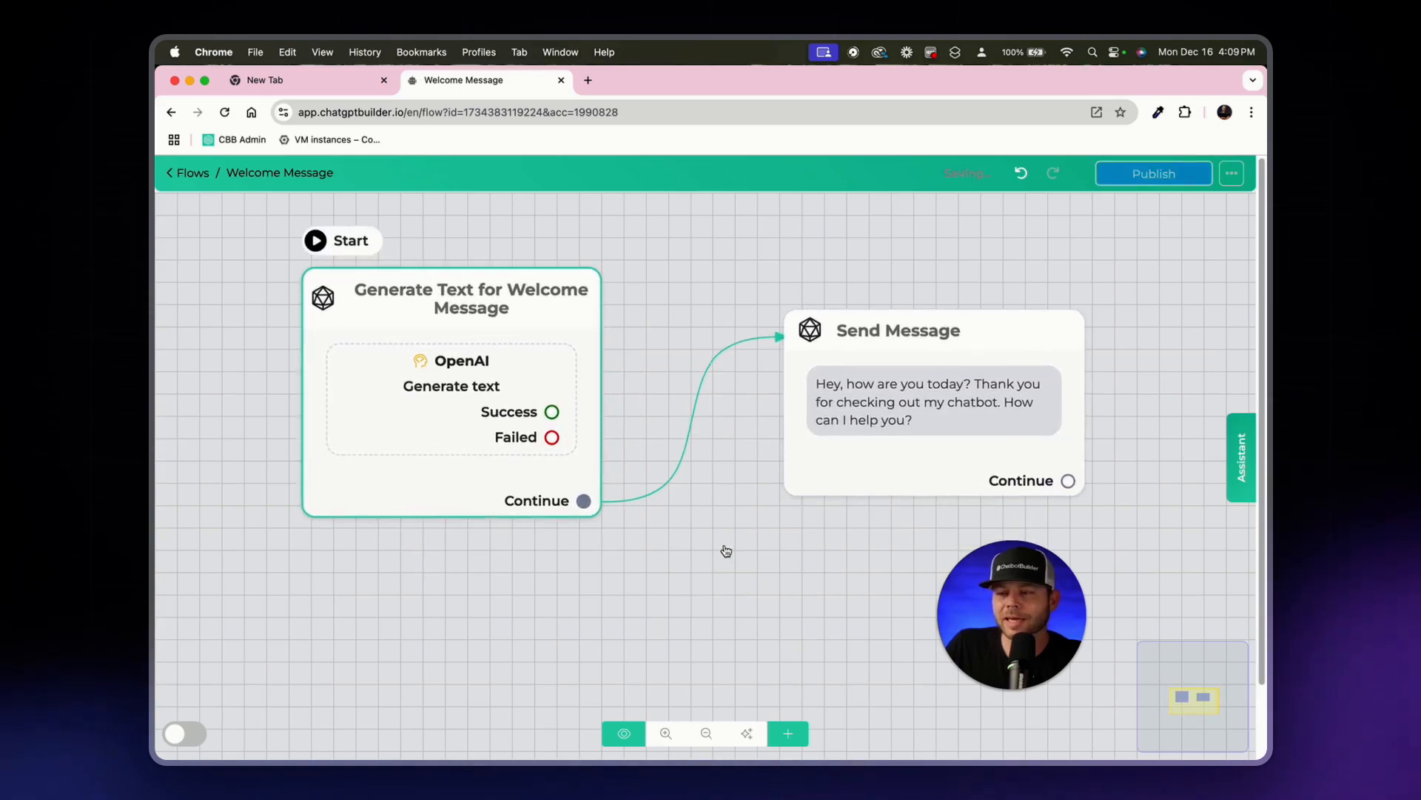
{"action": "left_click_drag", "start_coordinate": [643, 549], "coordinate": [642, 569]}
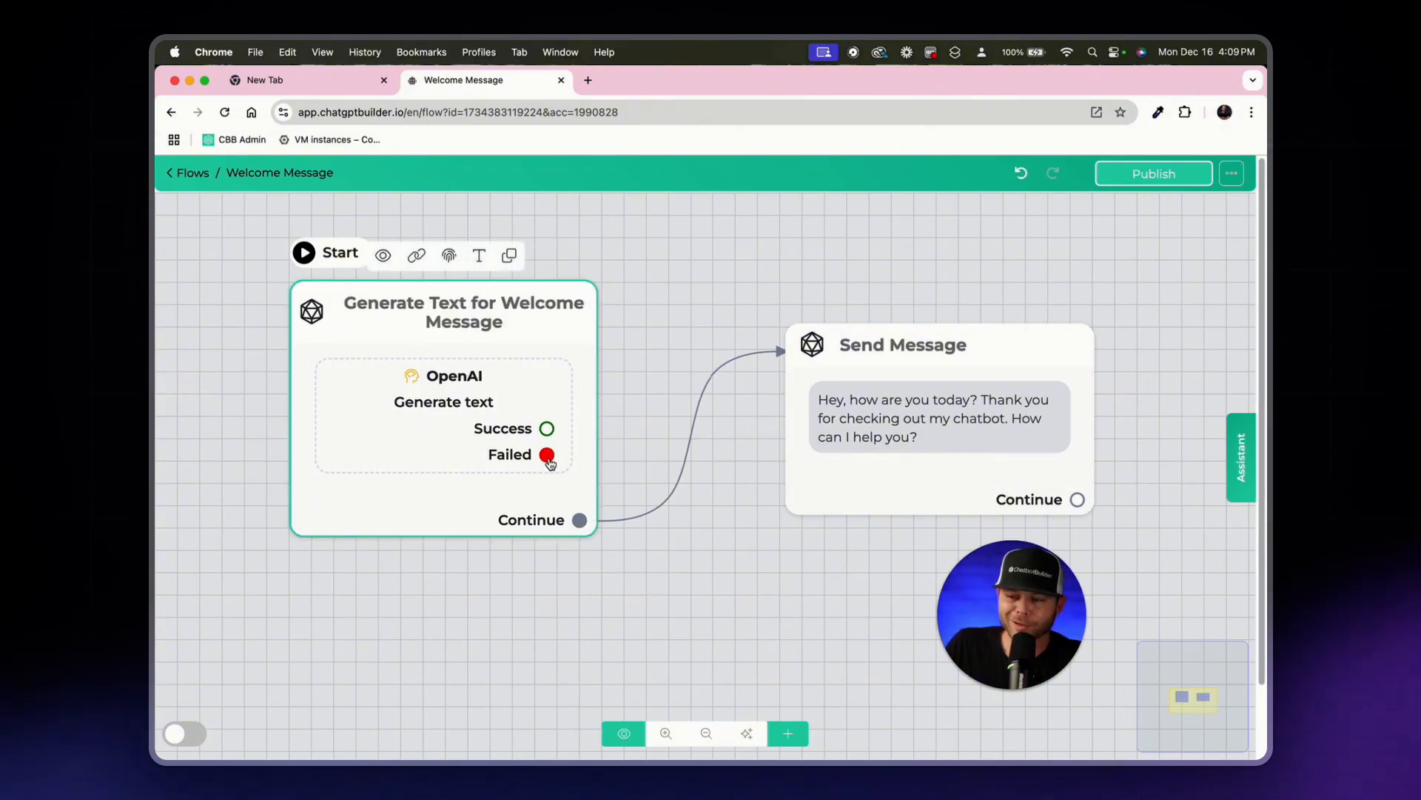
{"action": "left_click_drag", "start_coordinate": [547, 455], "coordinate": [724, 653]}
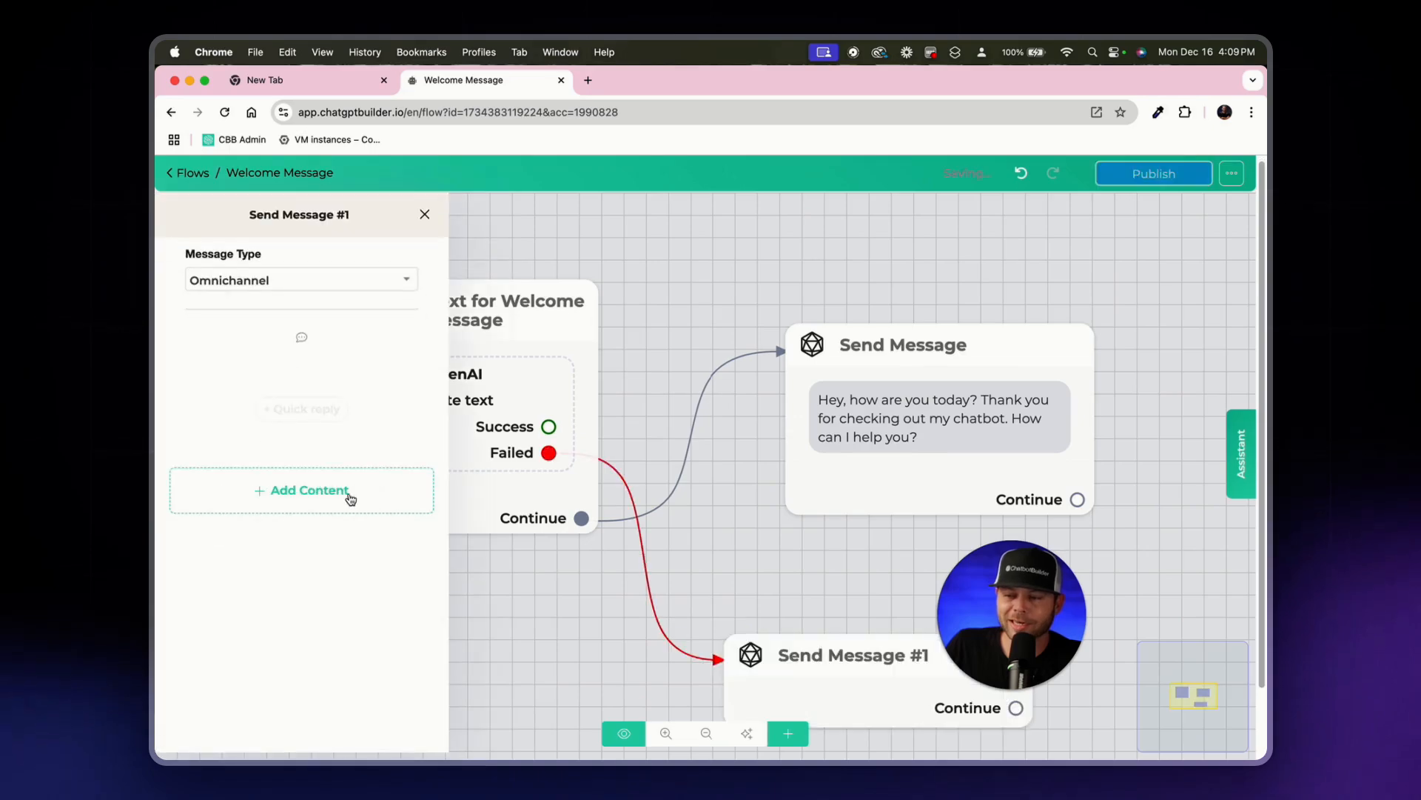
{"action": "left_click", "coordinate": [354, 498]}
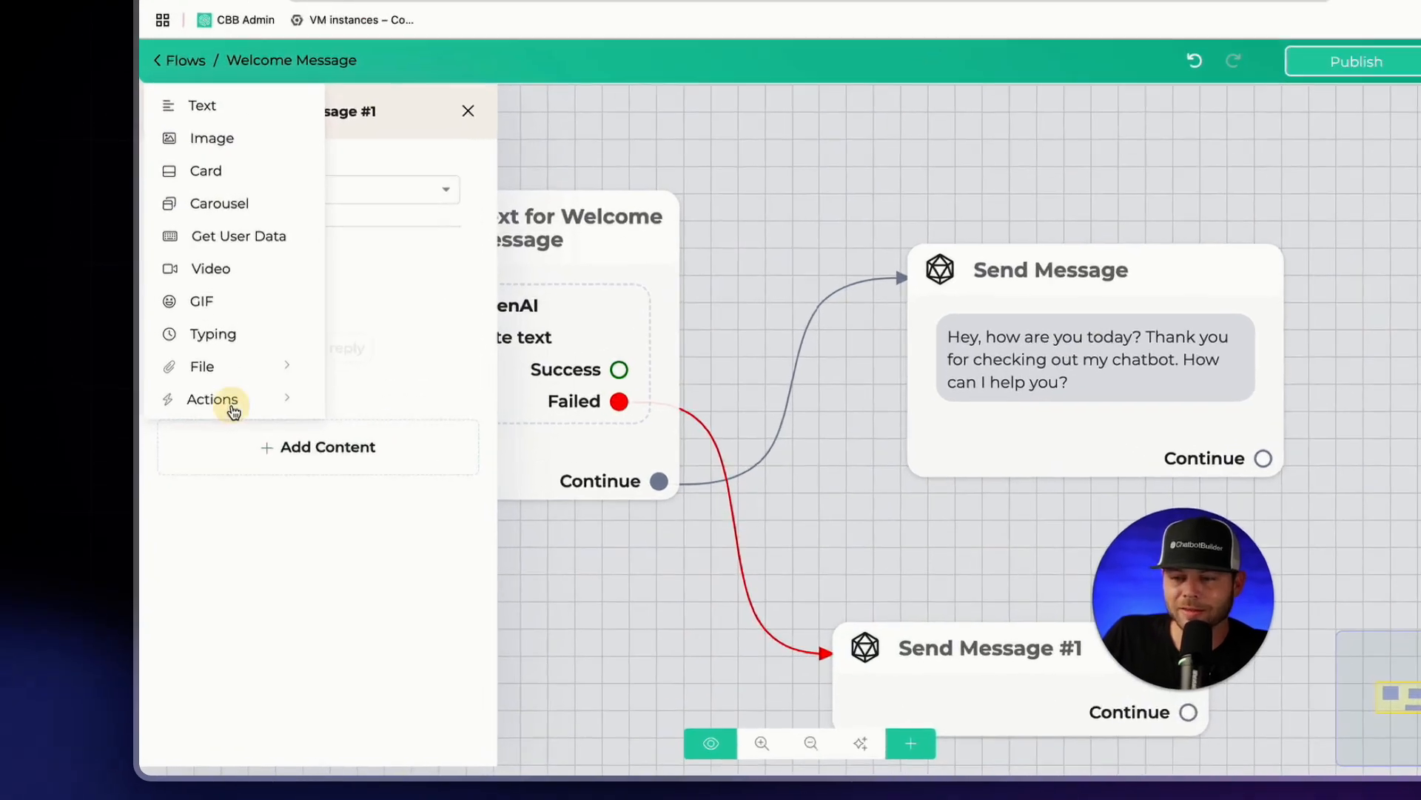
{"action": "left_click", "coordinate": [219, 451]}
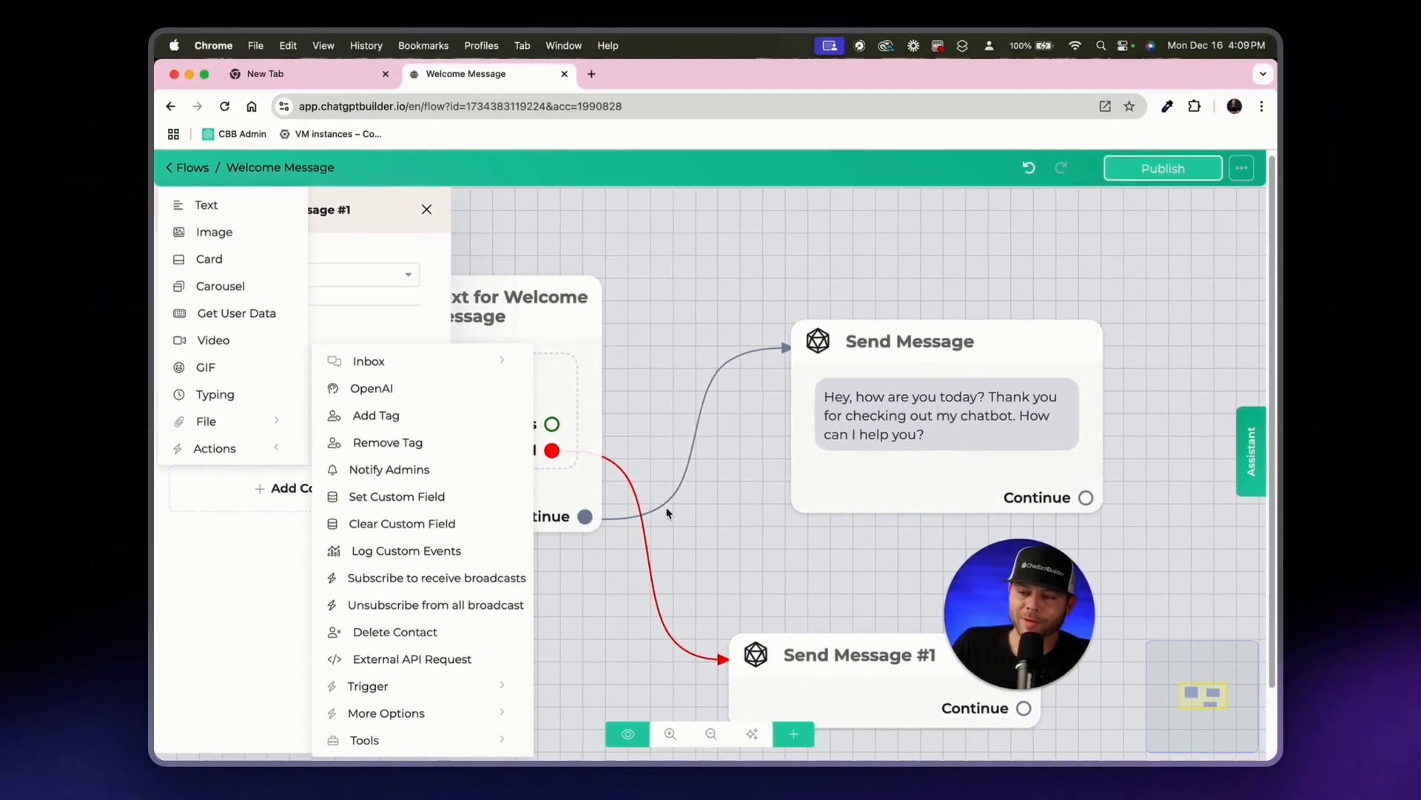
Remove the Failed output's connection and delete the empty Send Message #1 step
{"action": "left_click", "coordinate": [667, 513]}
{"action": "left_click", "coordinate": [640, 525]}
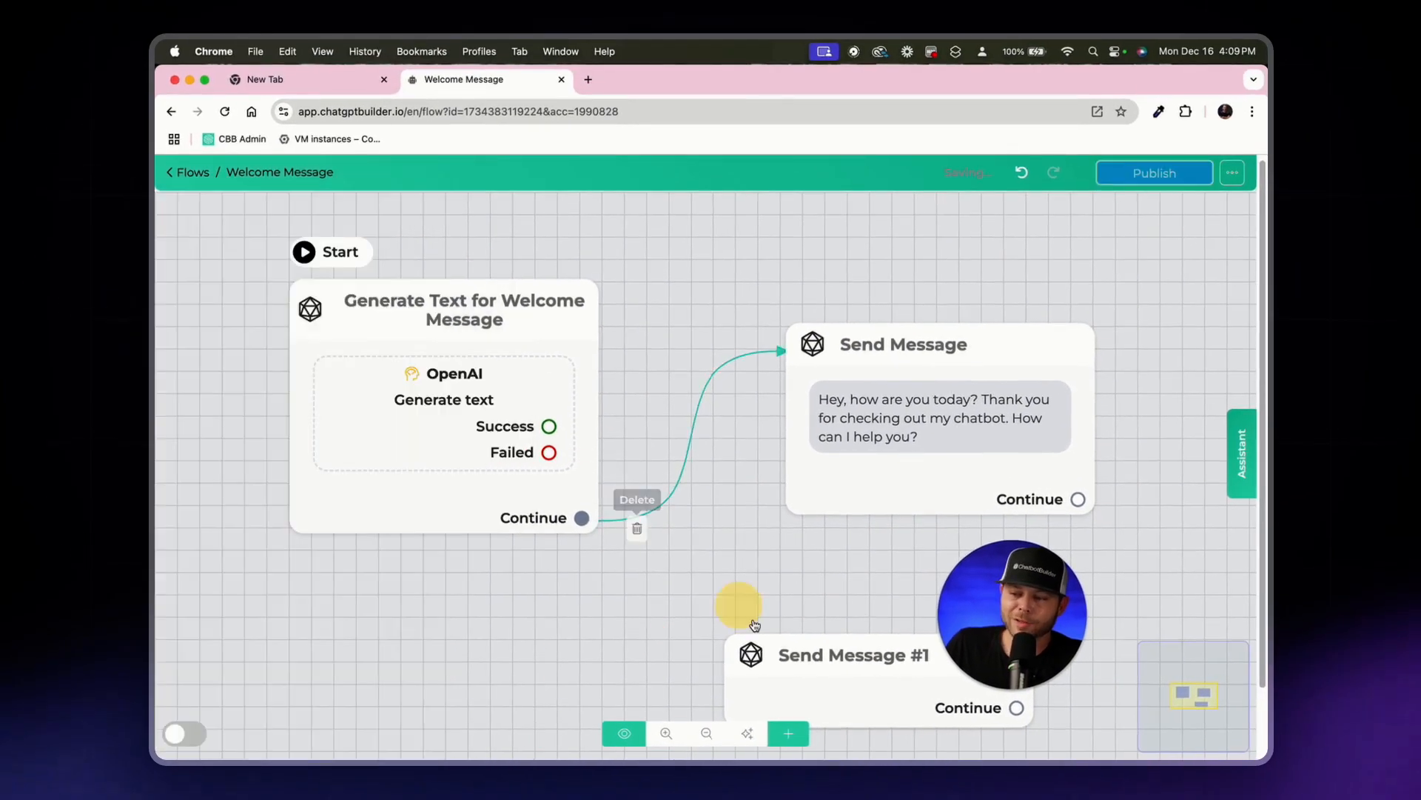
{"action": "left_click_drag", "start_coordinate": [787, 656], "coordinate": [593, 640]}
{"action": "left_click", "coordinate": [793, 593]}
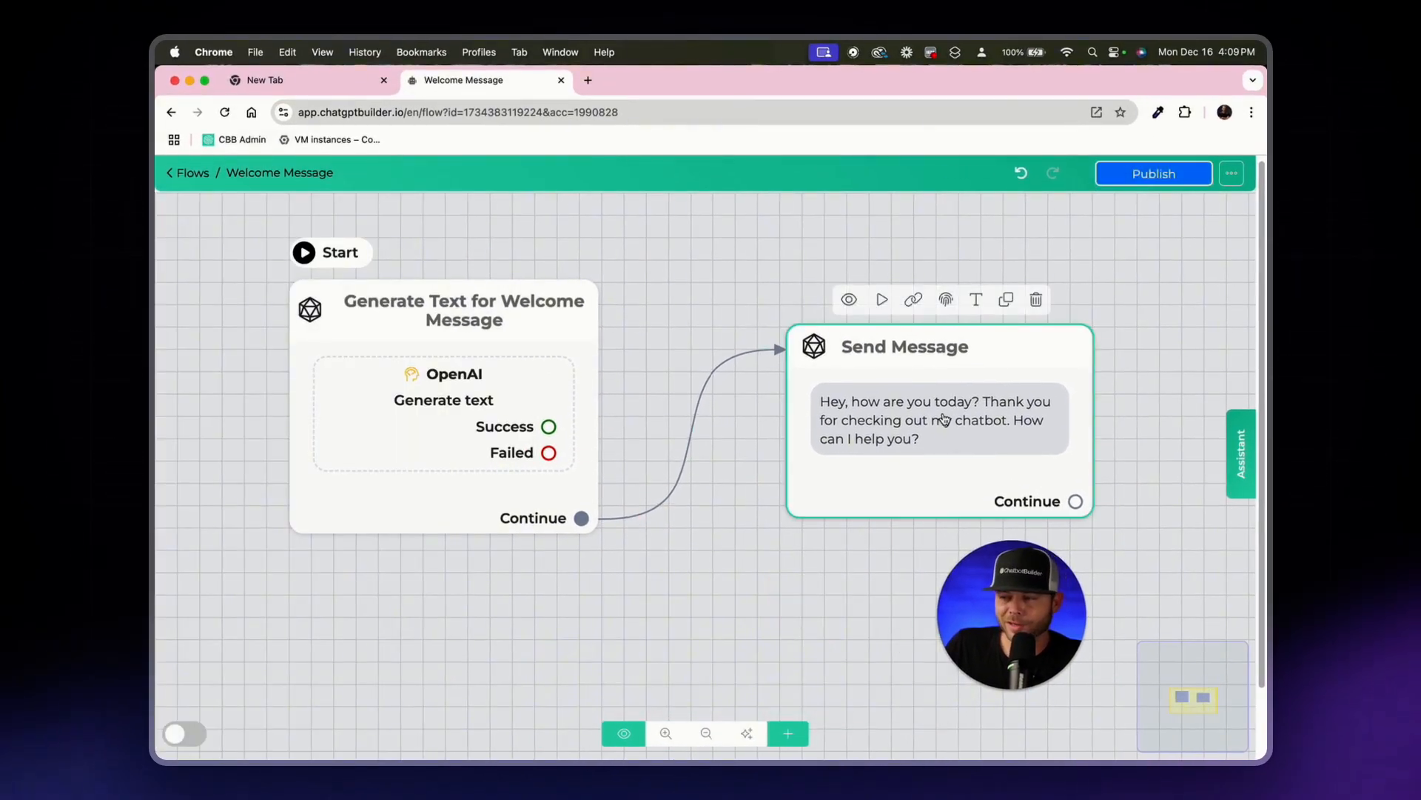
Replace the Send Message step's text with the custom field variable {{welcome_message_text}}
{"action": "double_click", "coordinate": [969, 351]}
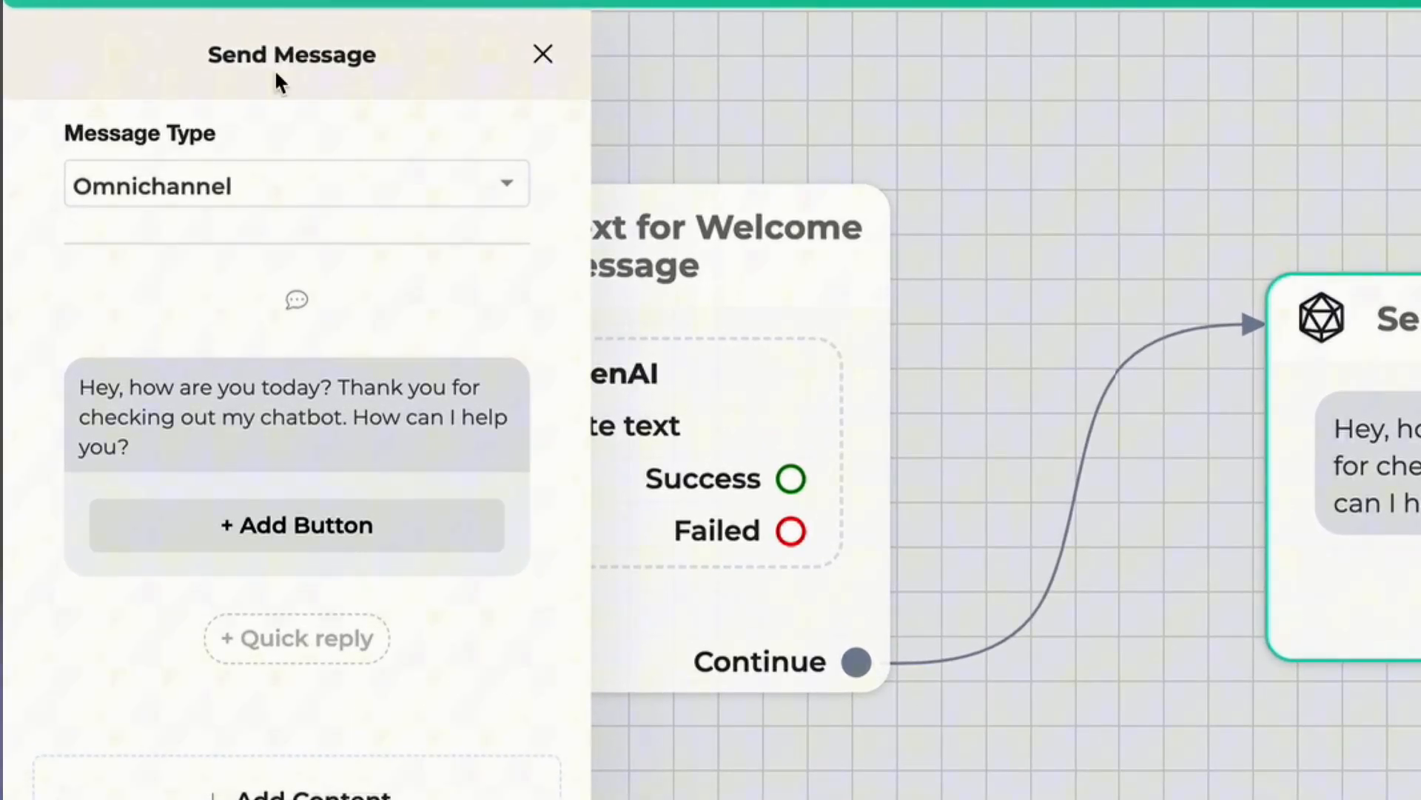
{"action": "left_click", "coordinate": [216, 387]}
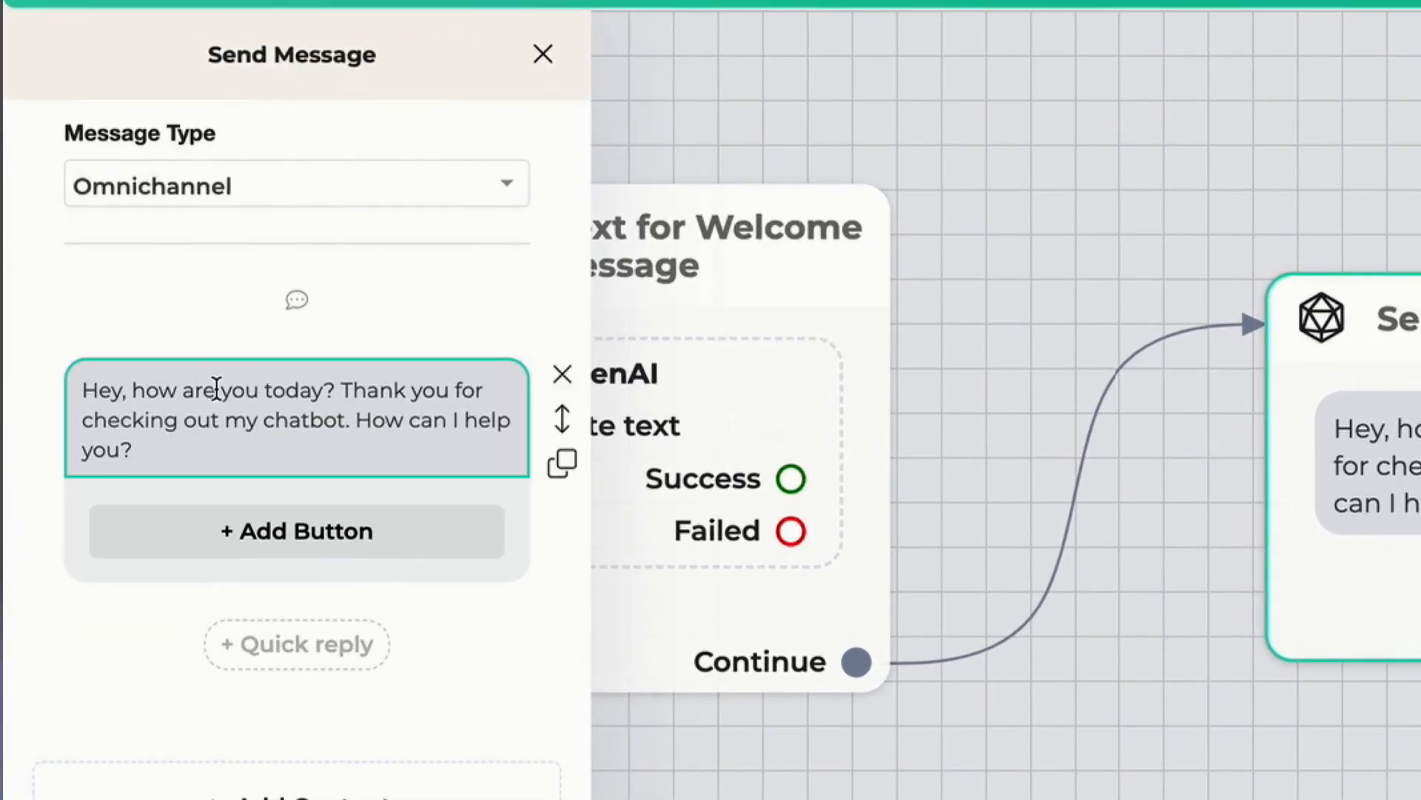
{"action": "left_click_drag", "start_coordinate": [194, 450], "coordinate": [260, 342]}
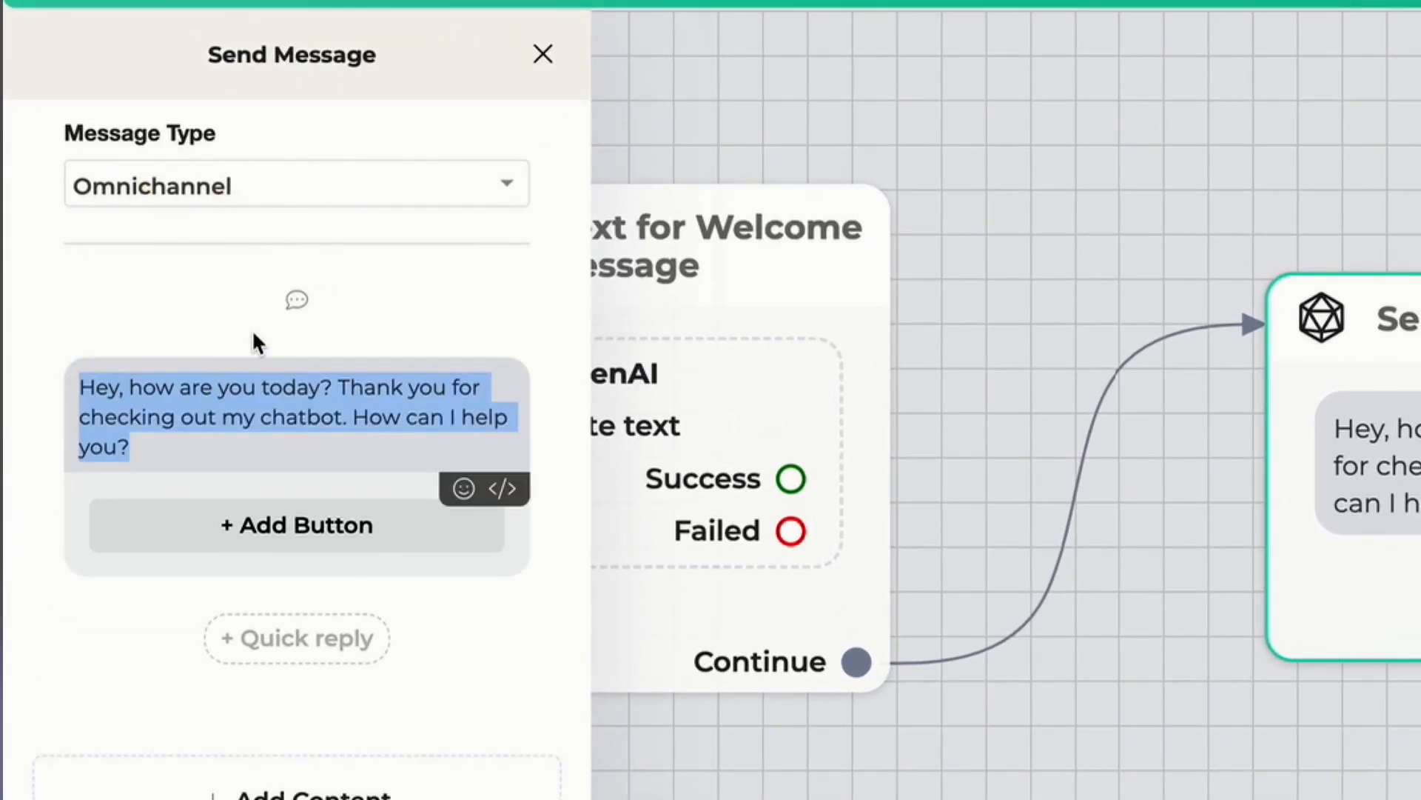
{"action": "key", "text": "BackSpace"}
{"action": "type", "text": "{"}
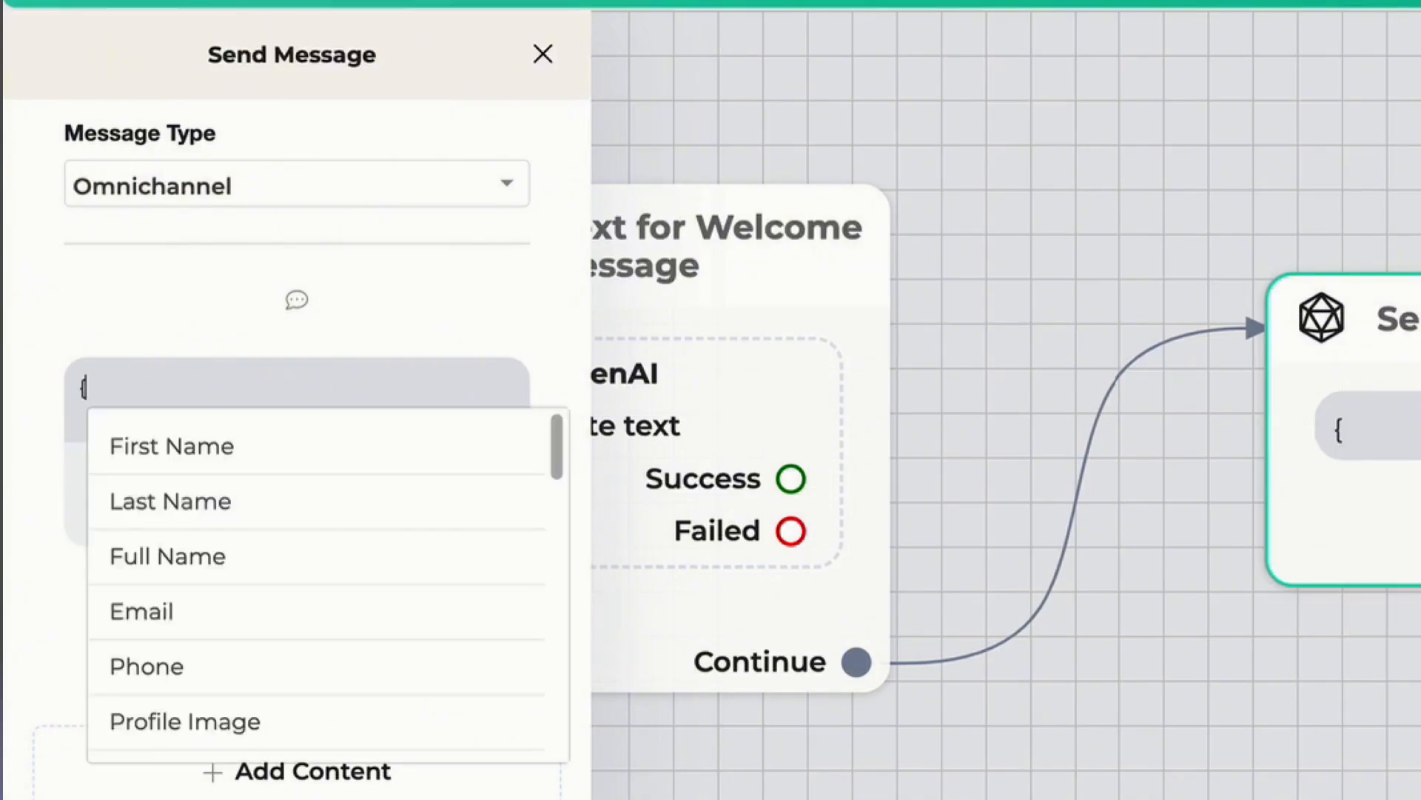
{"action": "scroll", "coordinate": [190, 625], "scroll_direction": "down", "scroll_amount": 5}
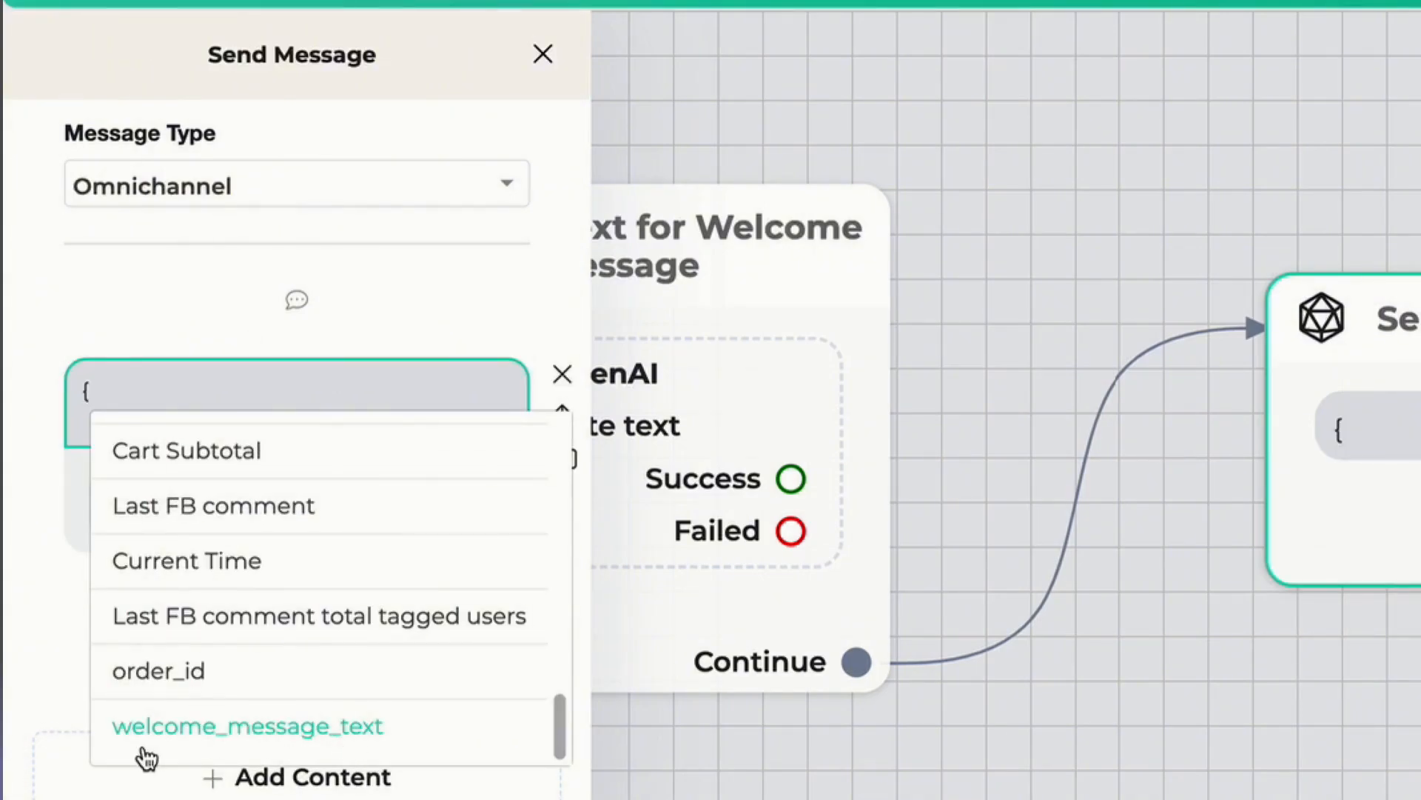
{"action": "left_click", "coordinate": [281, 742]}
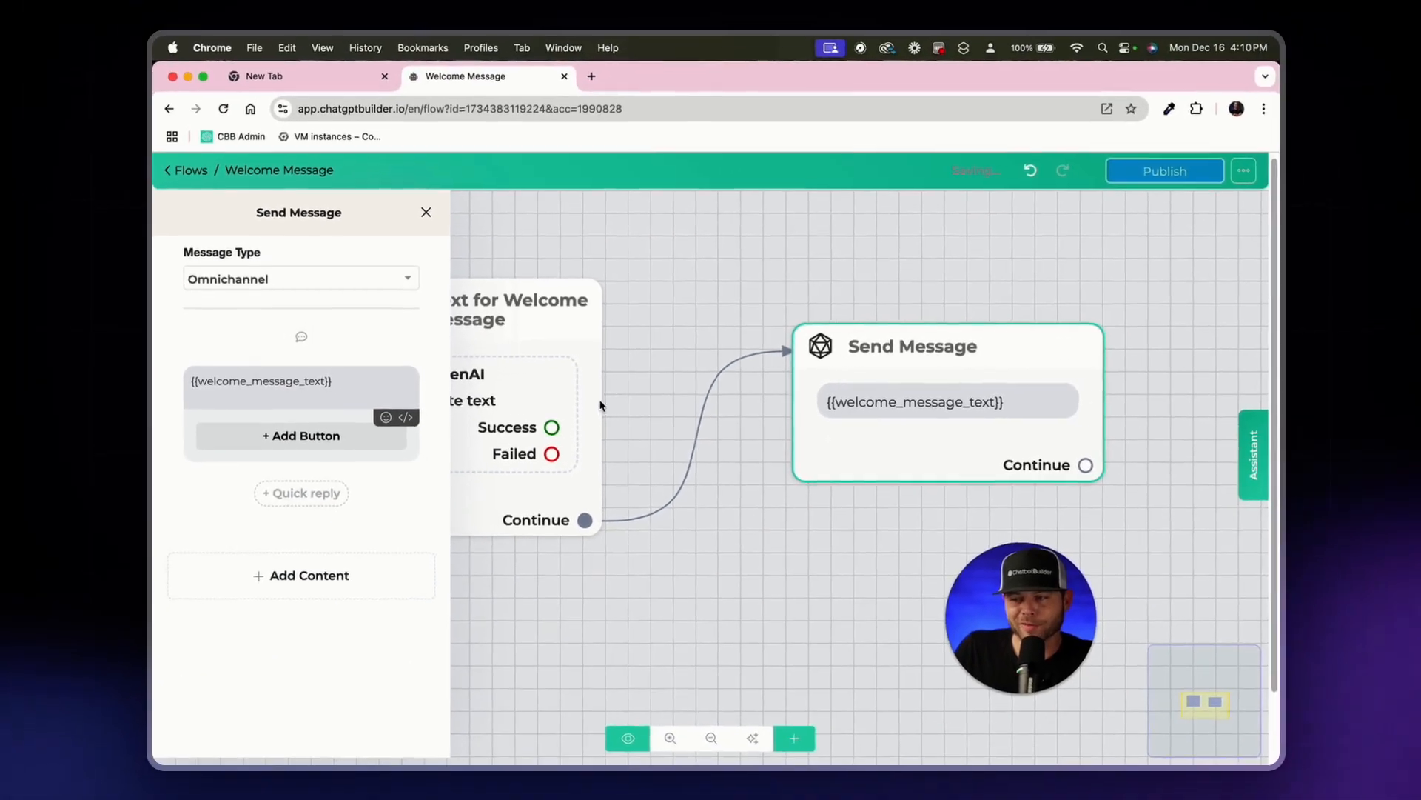
{"action": "left_click", "coordinate": [616, 195]}
Publish the Welcome Message flow and run it in the assistant's chat preview
{"action": "mouse_move", "coordinate": [451, 318]}
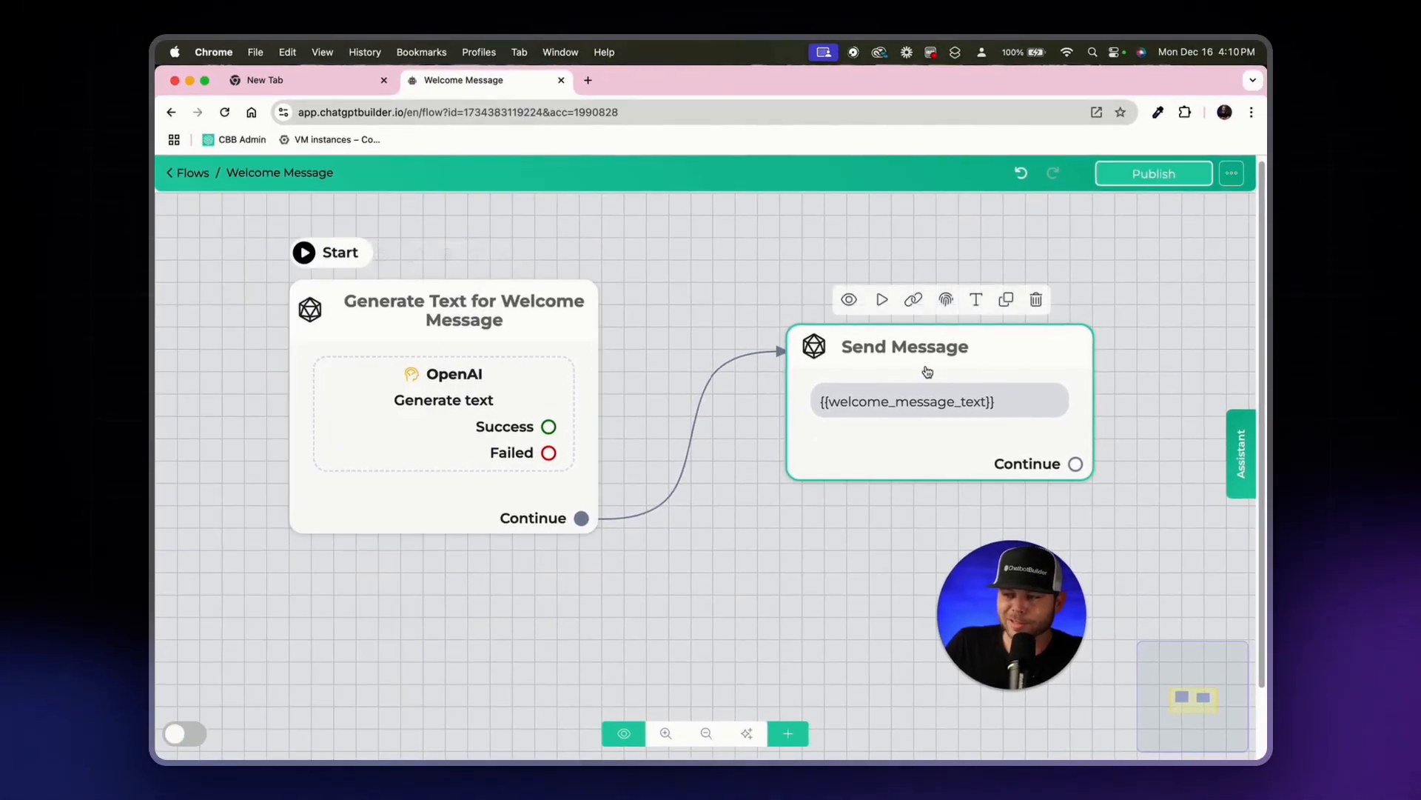
{"action": "left_click", "coordinate": [1168, 176]}
{"action": "left_click", "coordinate": [1232, 433]}
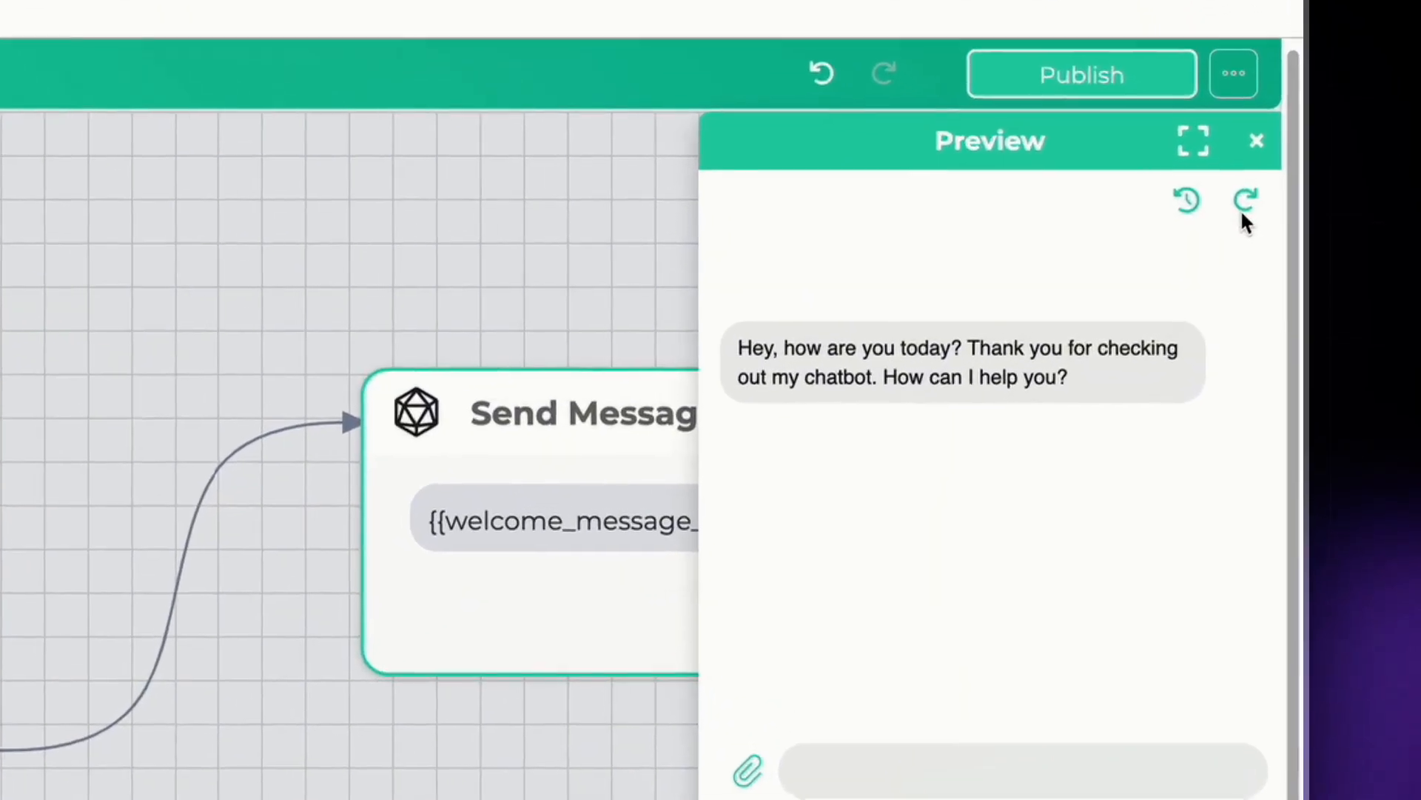
{"action": "left_click", "coordinate": [1243, 201]}
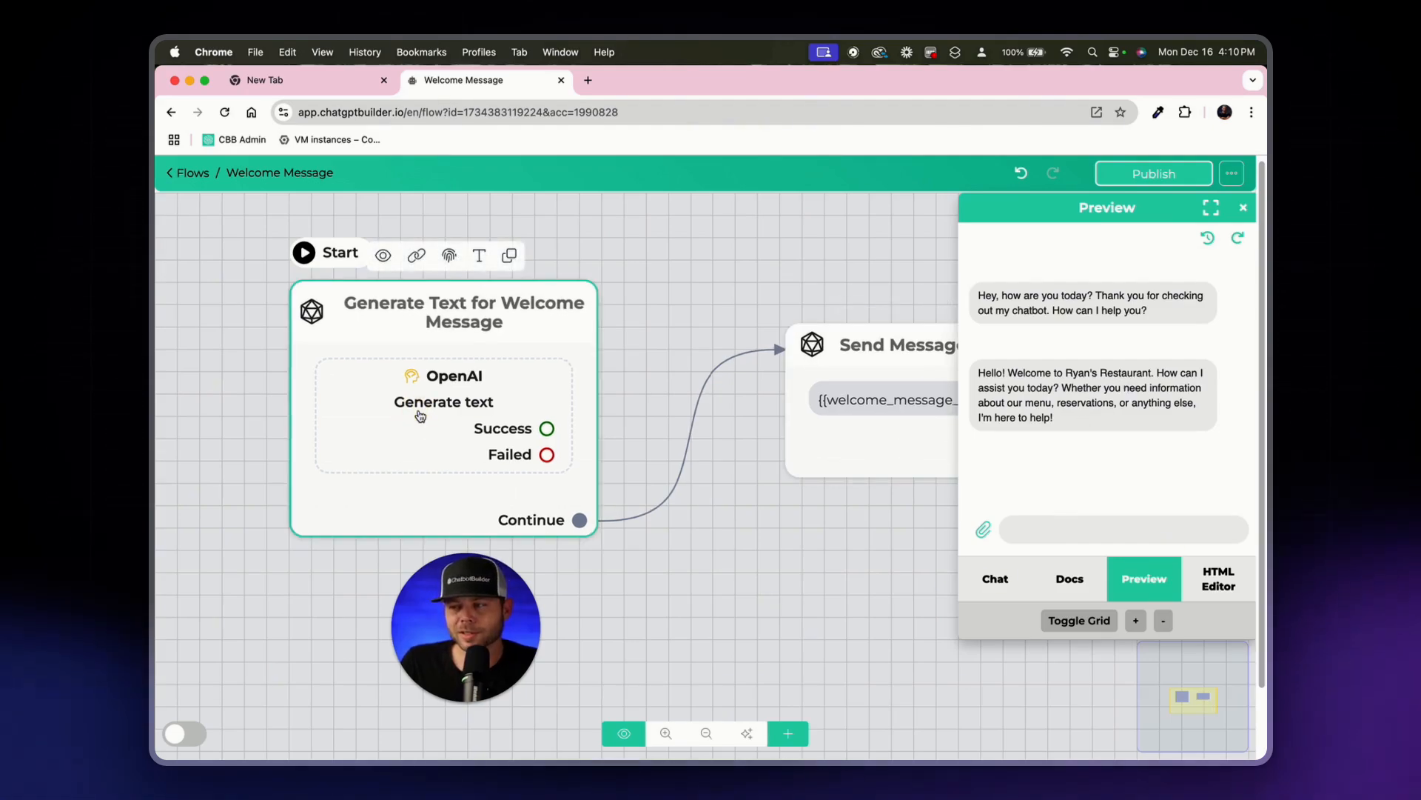
Append "And you only respond or reply in one simple sentence so that your response is short." to the OpenAI action's custom instructions
{"action": "left_click", "coordinate": [420, 415]}
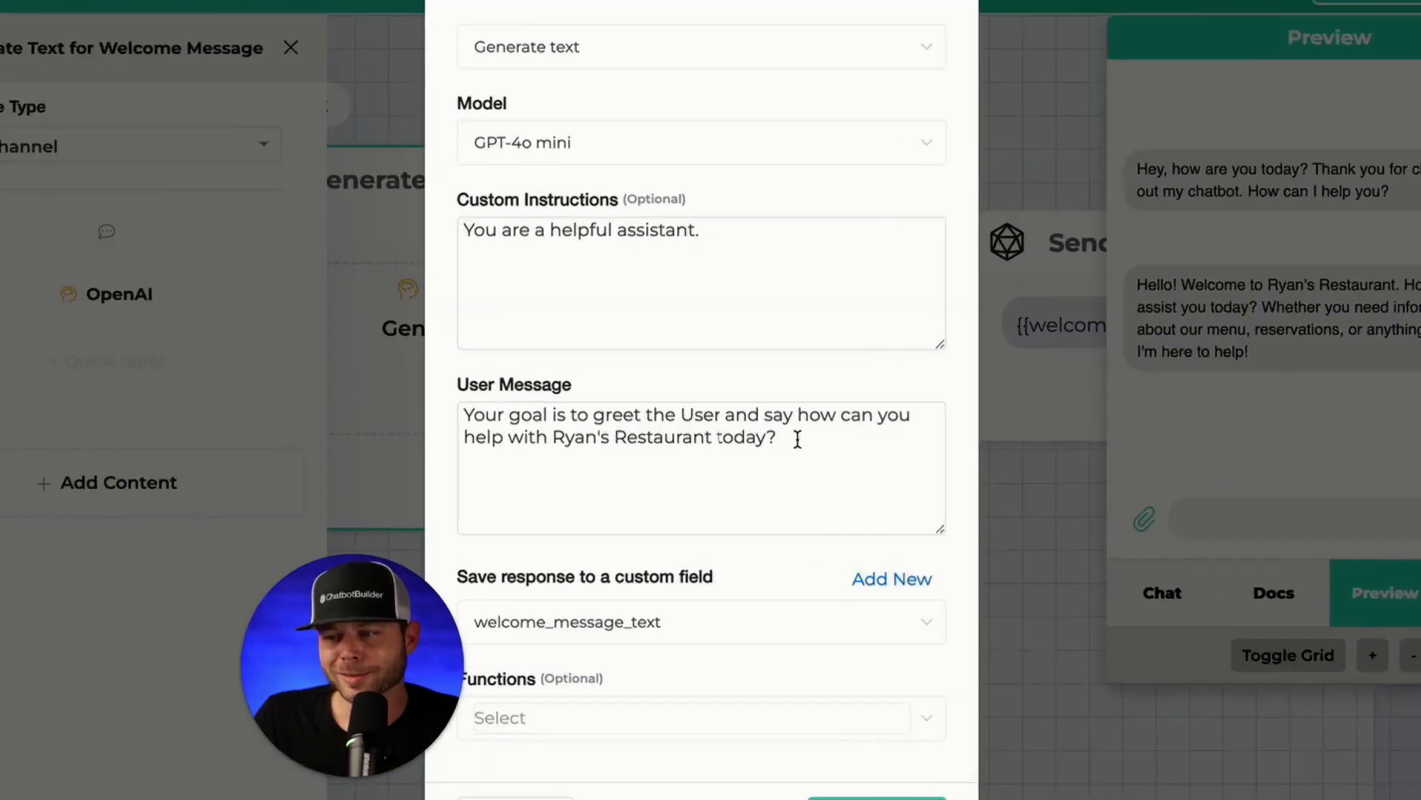
{"action": "left_click", "coordinate": [766, 338]}
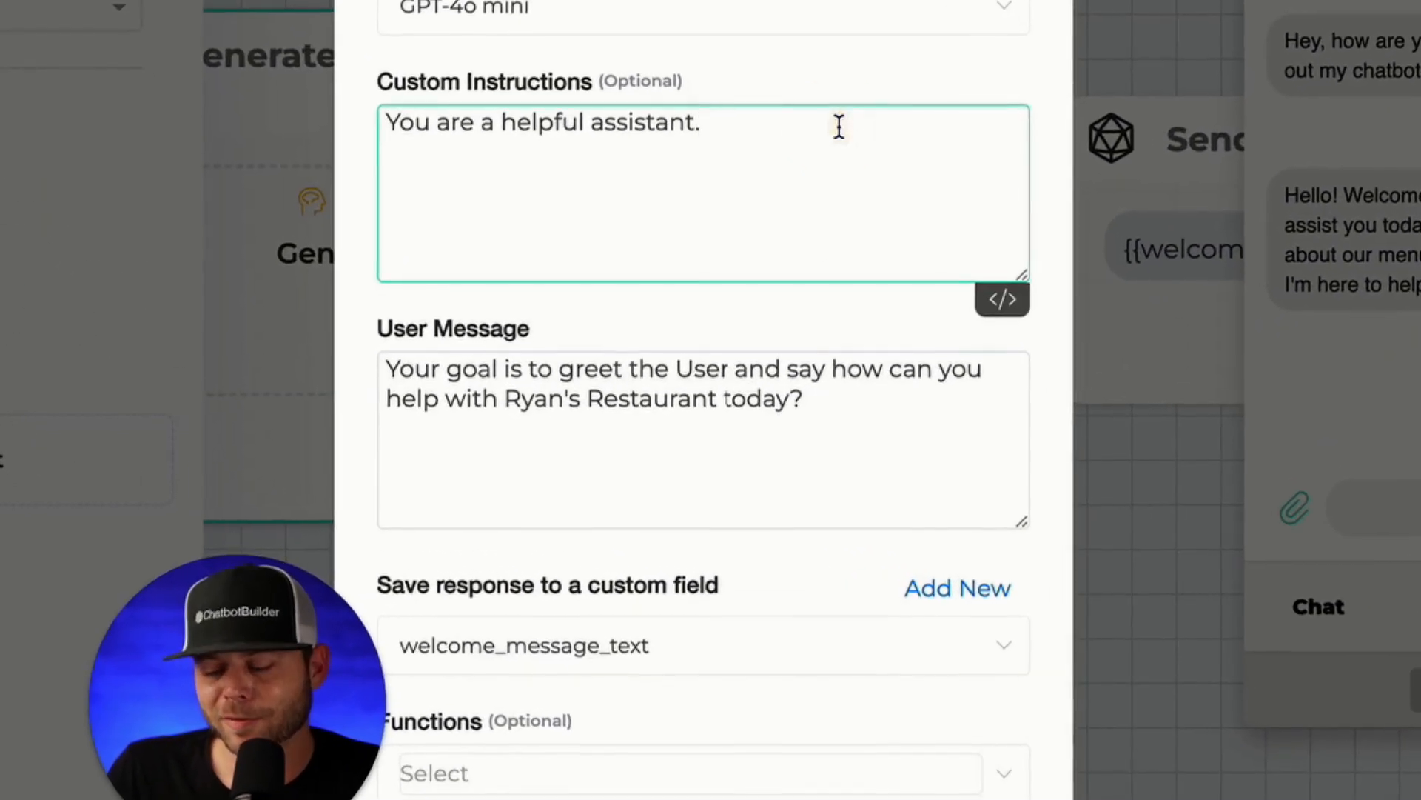
{"action": "type", "text": "And"}
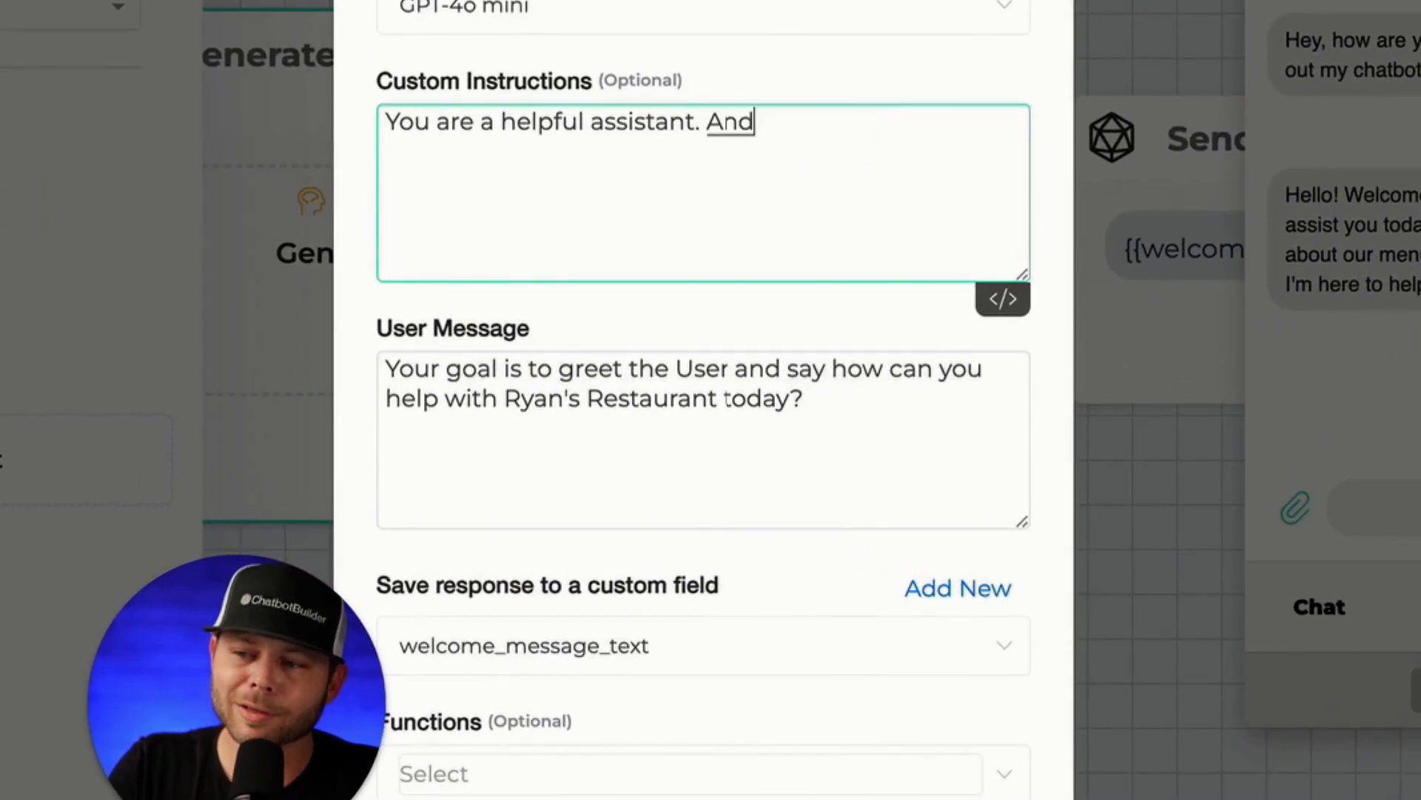
{"action": "type", "text": " you only respond or"}
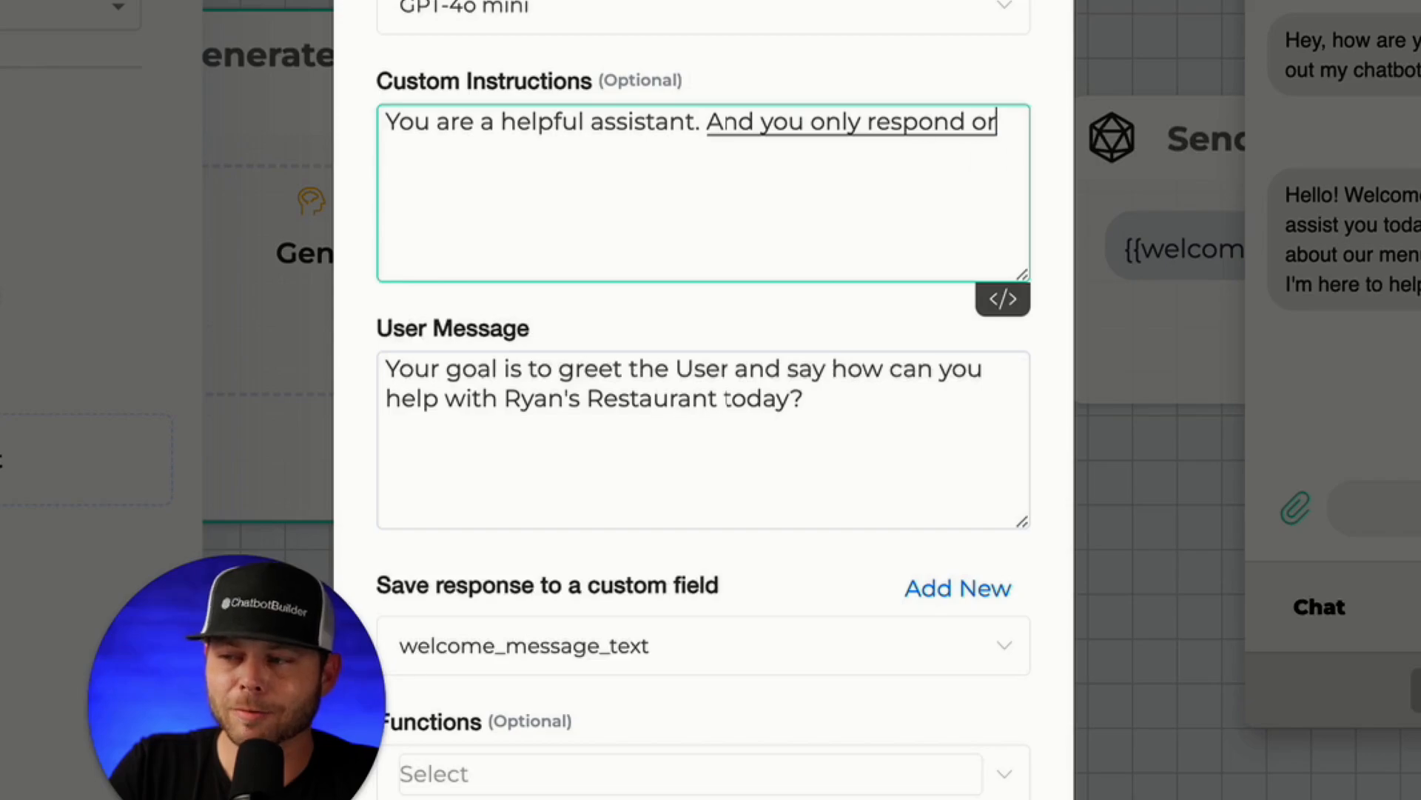
{"action": "type", "text": " reply in one simple sentence"}
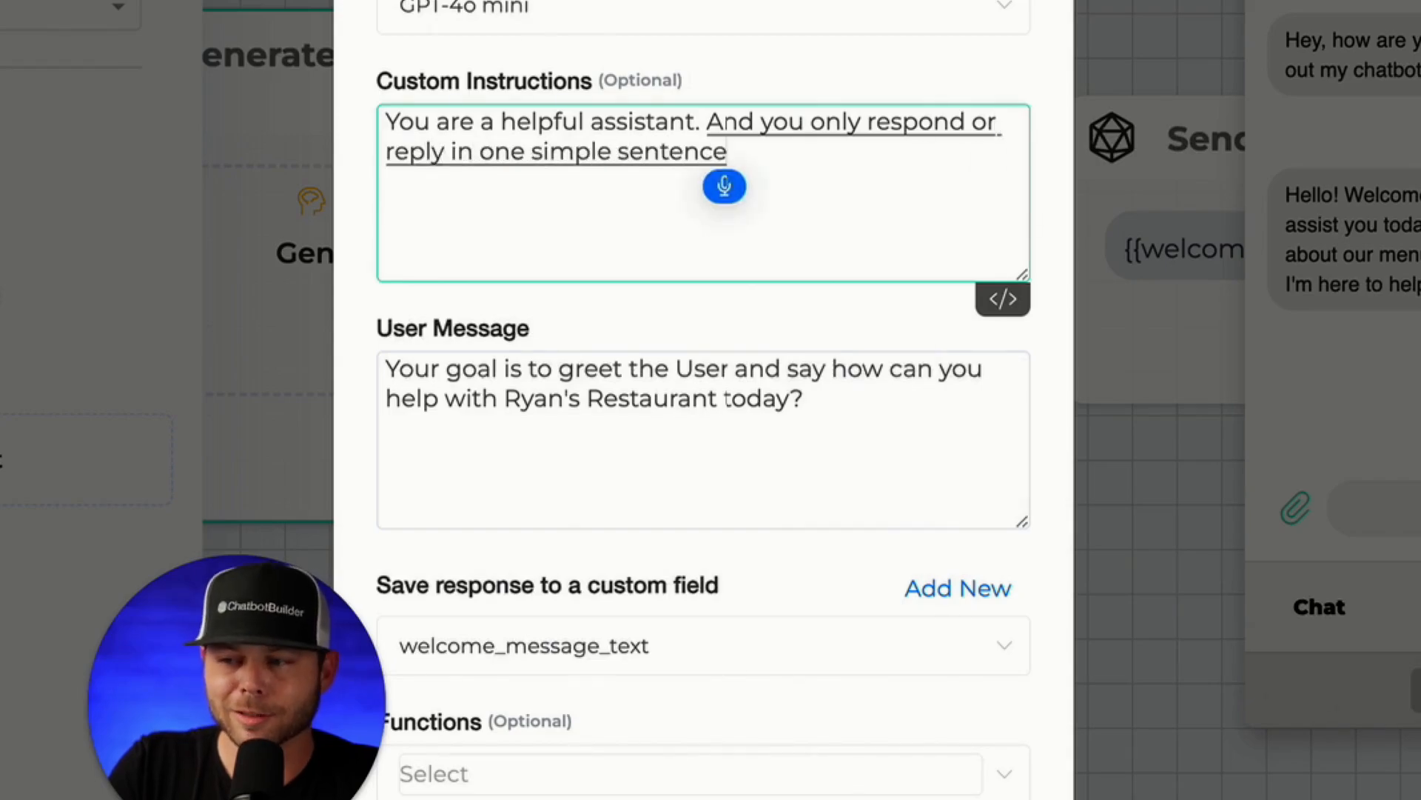
{"action": "type", "text": " so that your response is short."}
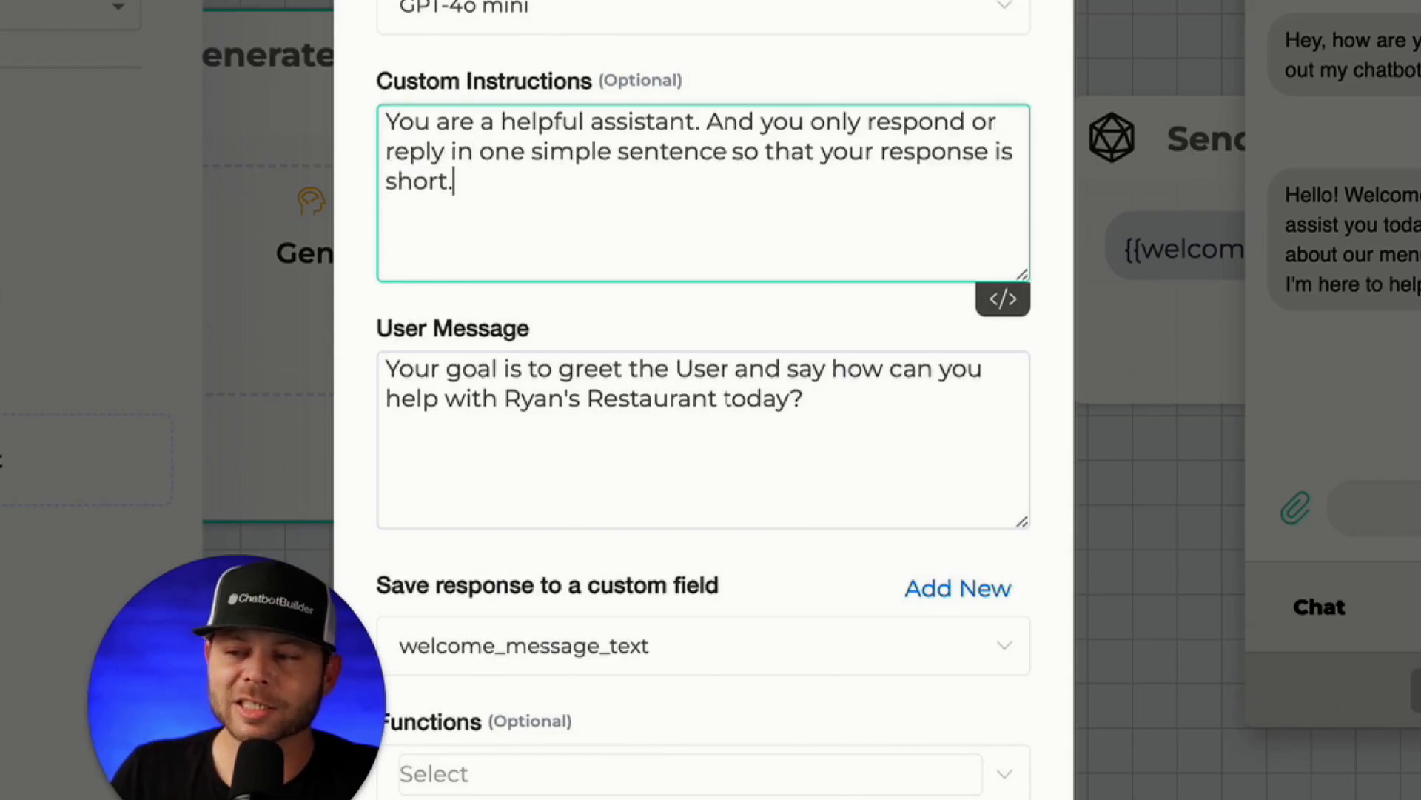
{"action": "scroll", "coordinate": [847, 132], "scroll_direction": "down", "scroll_amount": 1}
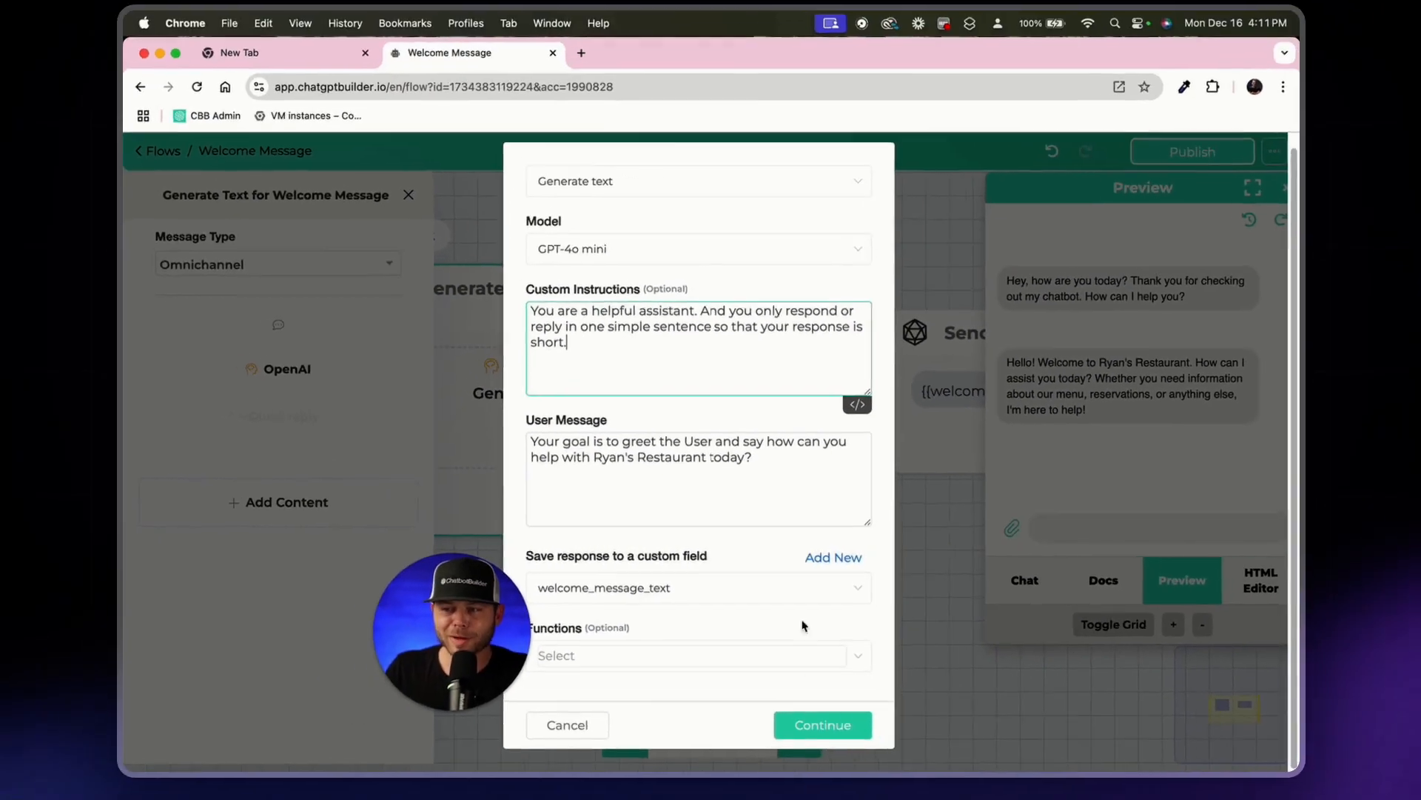
{"action": "left_click", "coordinate": [824, 722]}
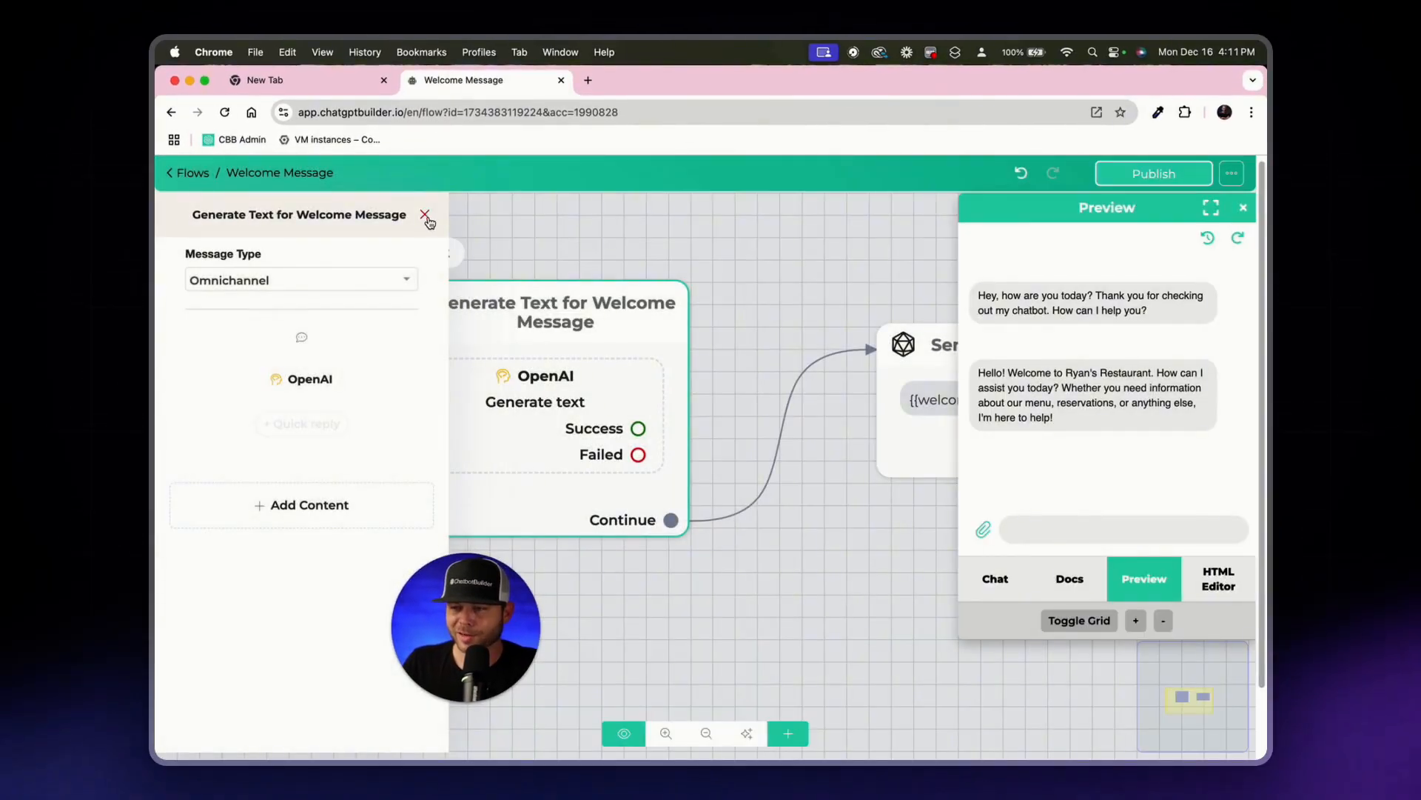
{"action": "left_click", "coordinate": [425, 216]}
Publish the flow with the updated instructions, rerun it in the preview to test the shorter greeting, and close the preview
{"action": "left_click", "coordinate": [1139, 174]}
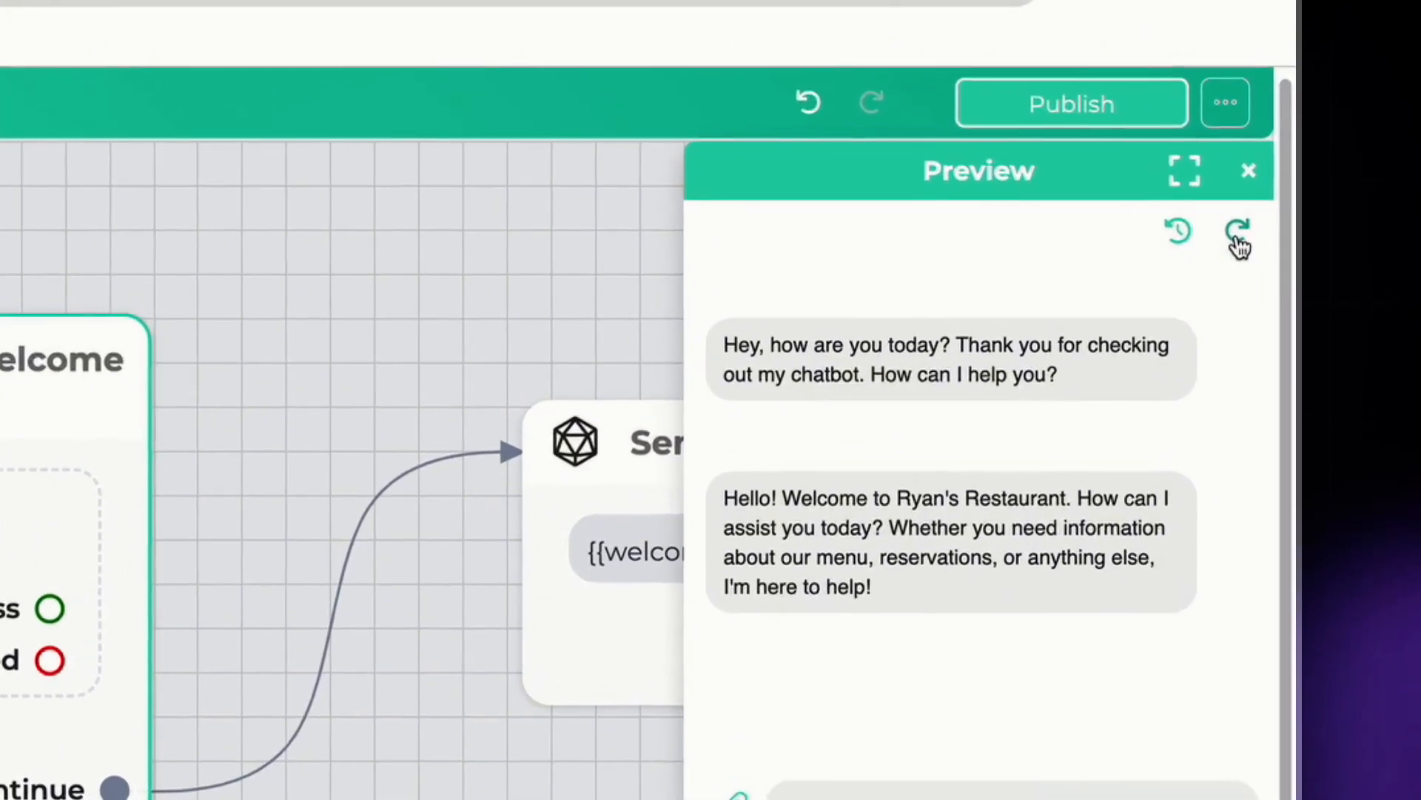
{"action": "left_click", "coordinate": [1238, 240]}
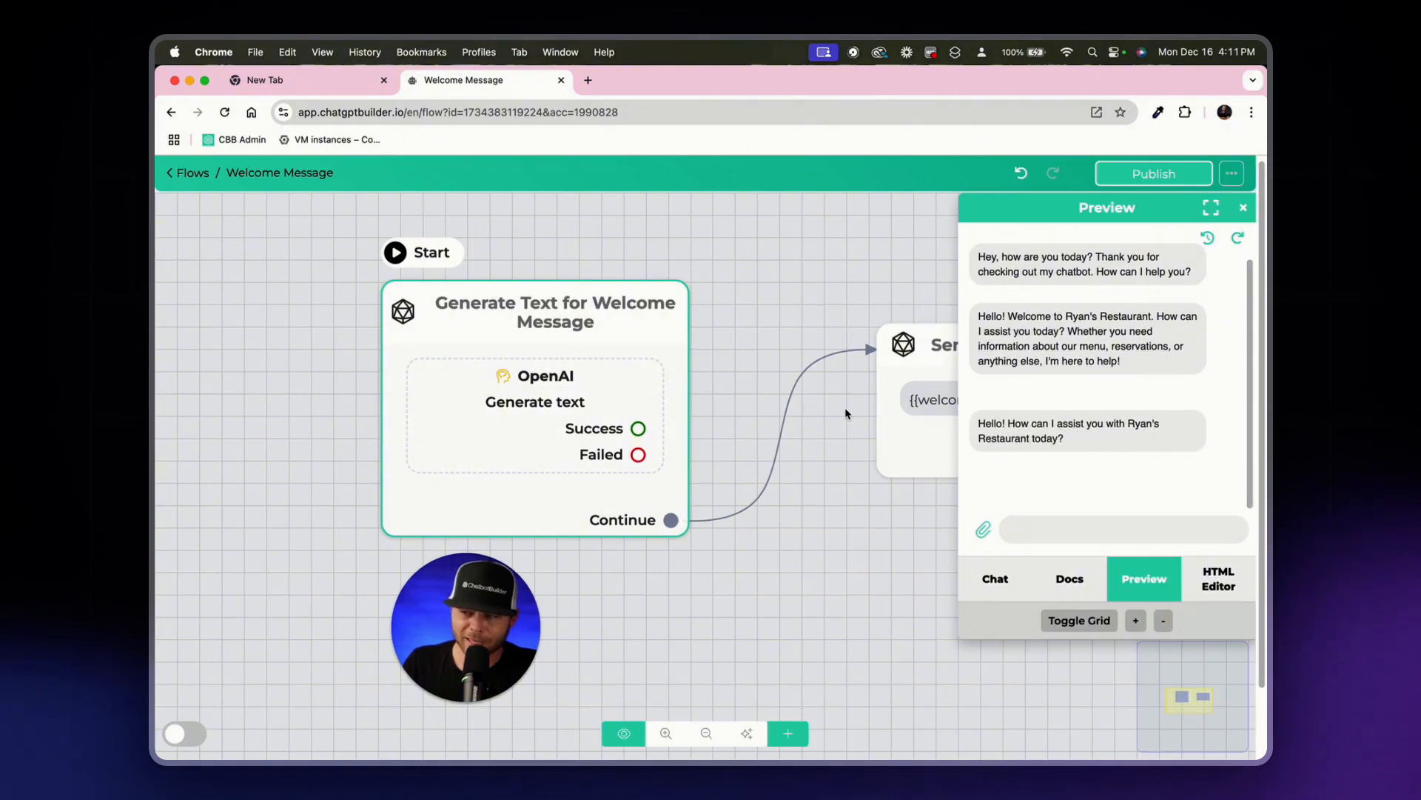
{"action": "left_click", "coordinate": [1242, 209]}
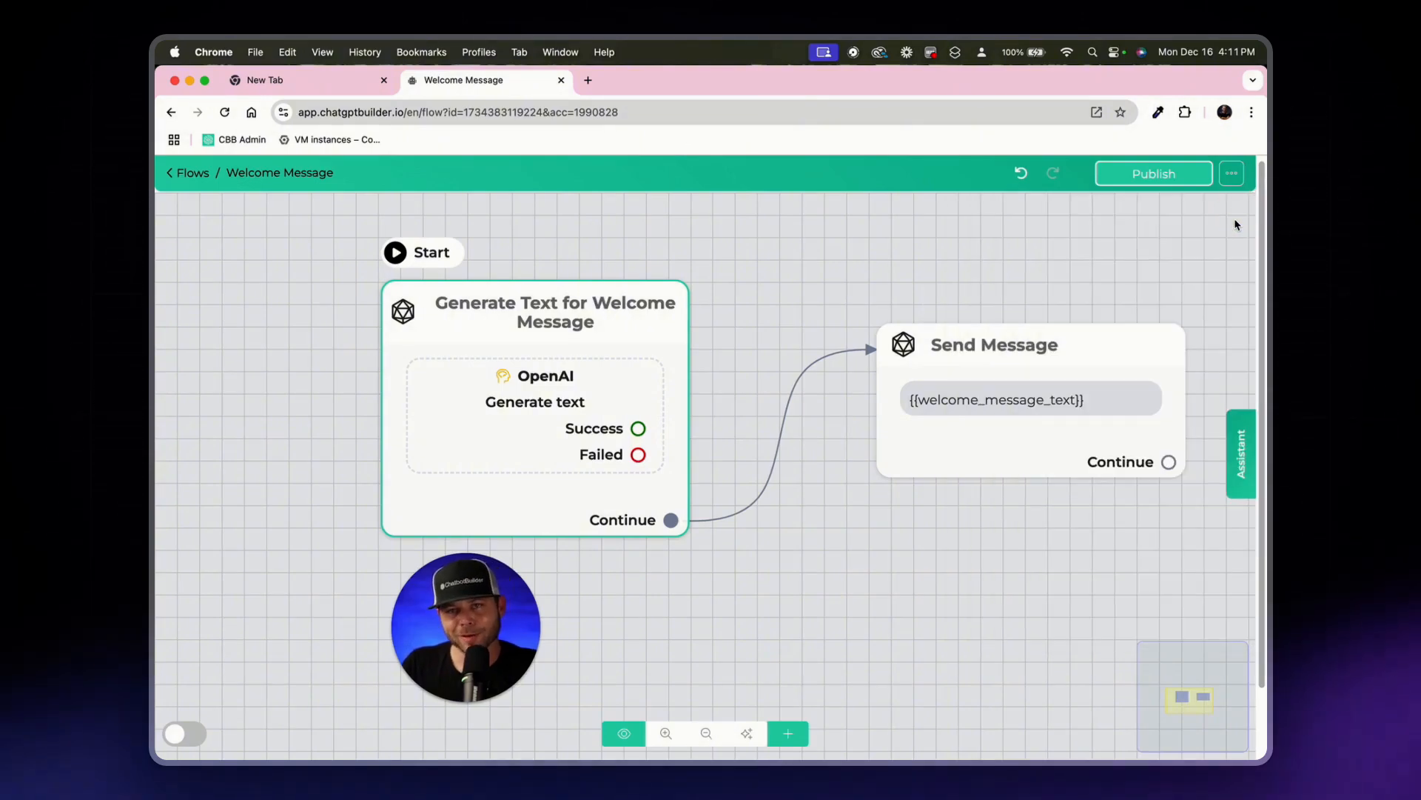